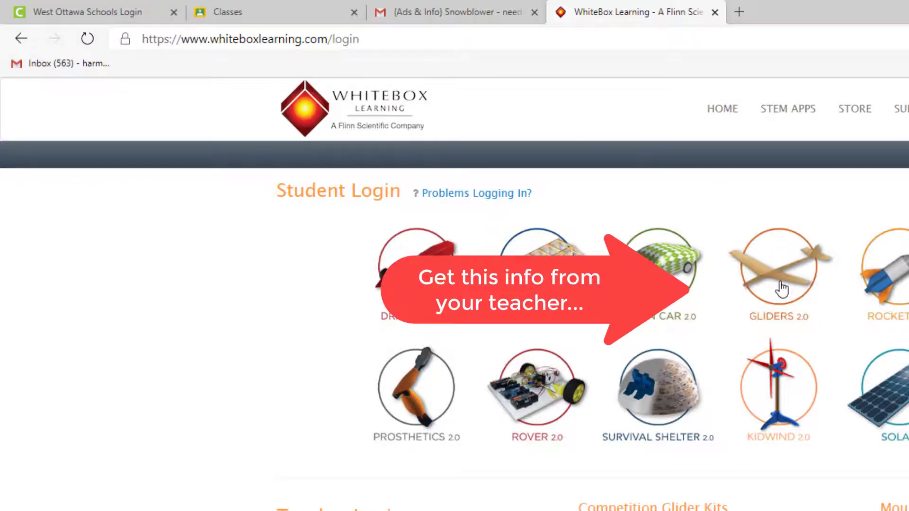
- Log in to Gliders 2.0 and launch the Engineering stage with the default wooden glider
{"action": "left_click", "coordinate": [782, 288]}
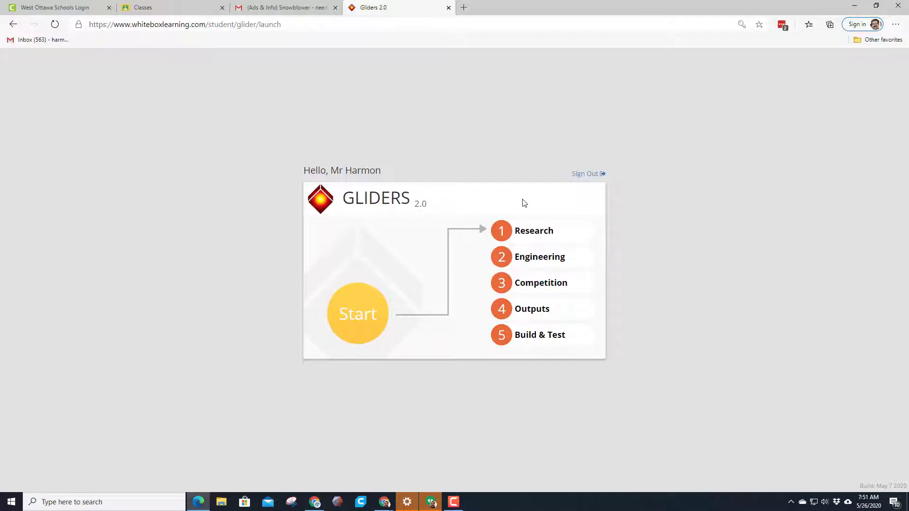
{"action": "left_click", "coordinate": [527, 259]}
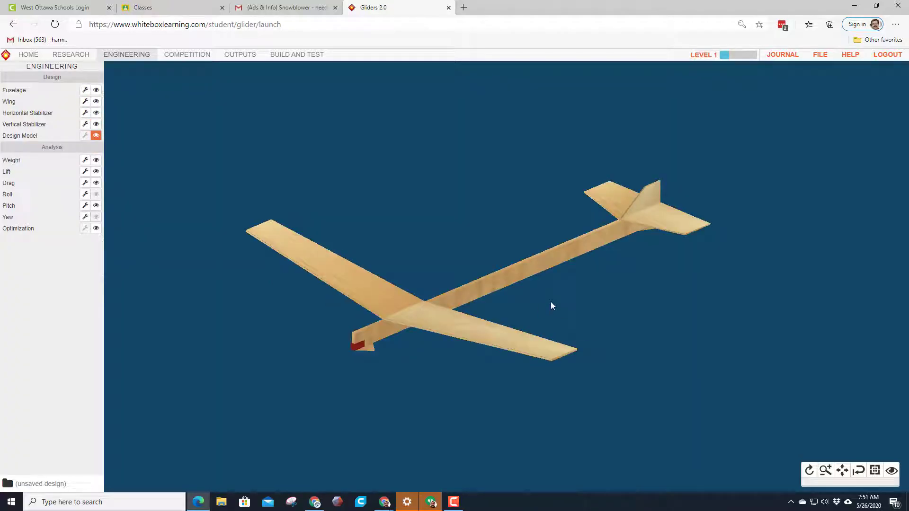
- Check the Design Specifications report, which flags 302 mm length and oversize span, then return to Engineering
{"action": "left_click", "coordinate": [556, 309]}
{"action": "left_click", "coordinate": [227, 57]}
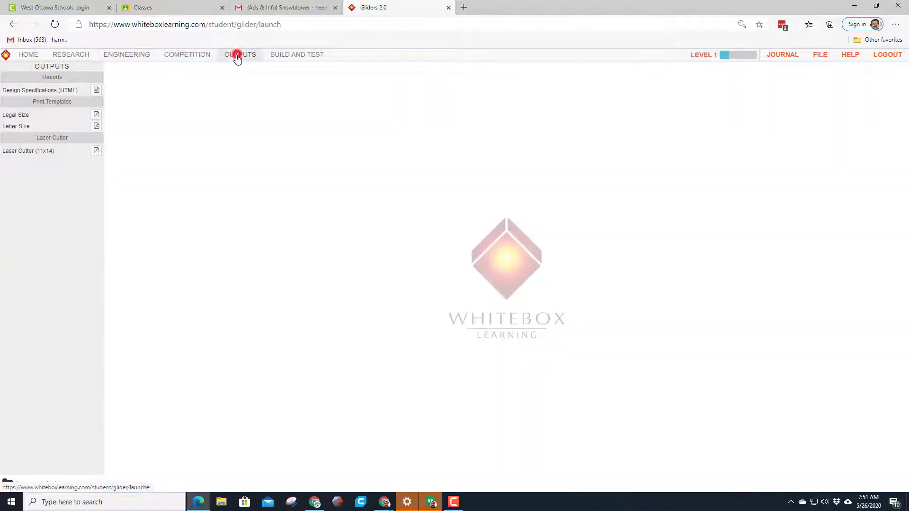
{"action": "left_click", "coordinate": [97, 91]}
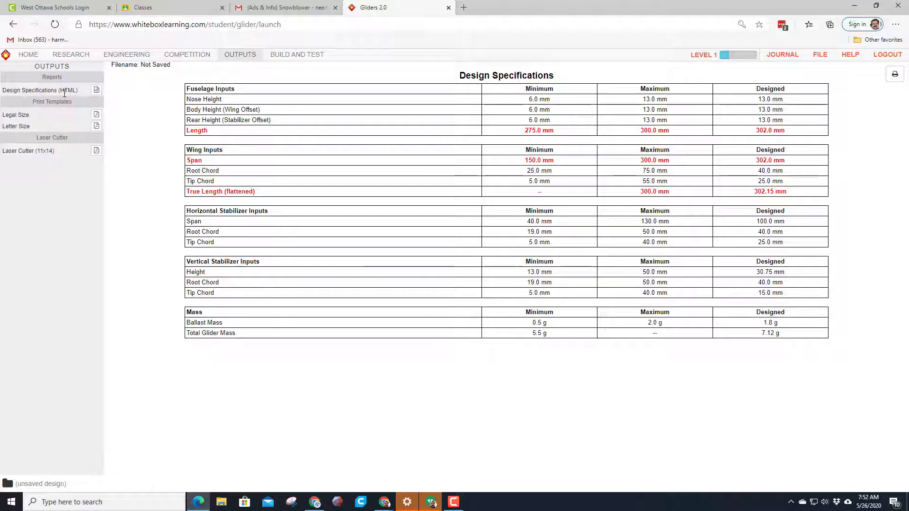
{"action": "left_click", "coordinate": [125, 55]}
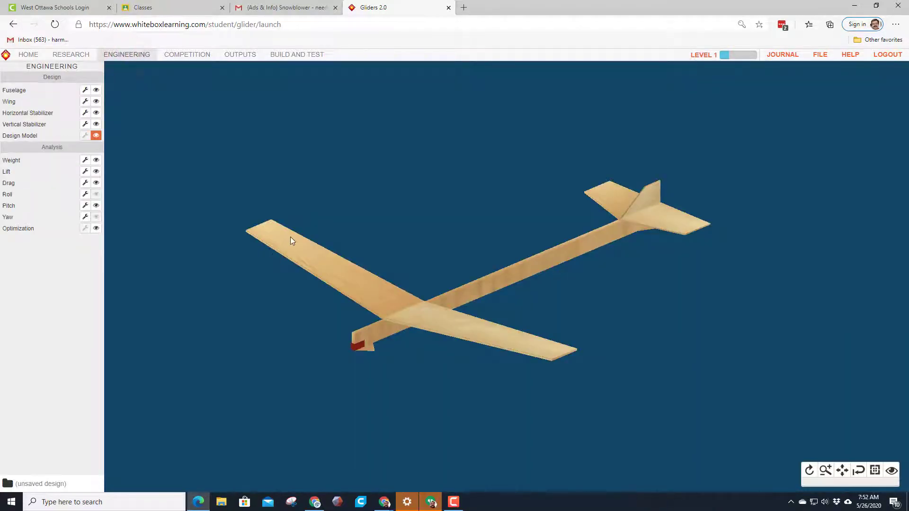
- Apply fuselage length 280 mm and height 10 mm, then display the Optimization chart
{"action": "left_click", "coordinate": [86, 90]}
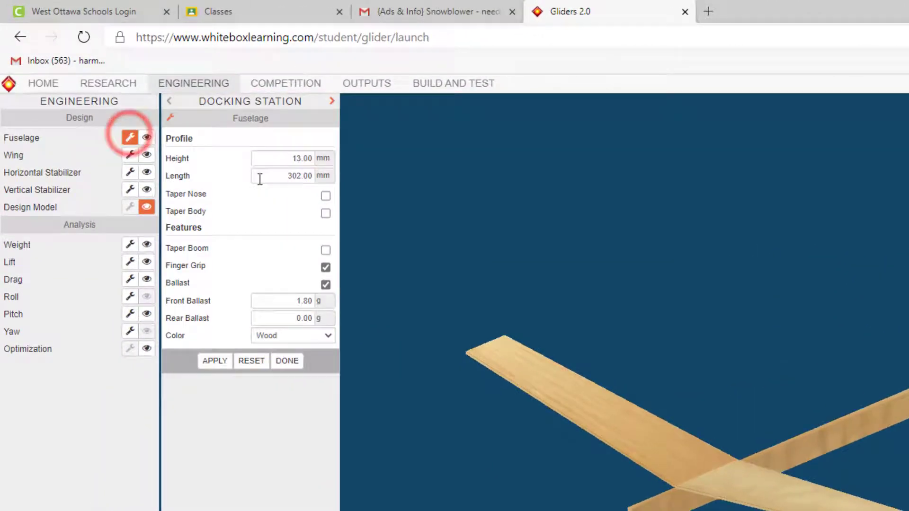
{"action": "left_click", "coordinate": [279, 178]}
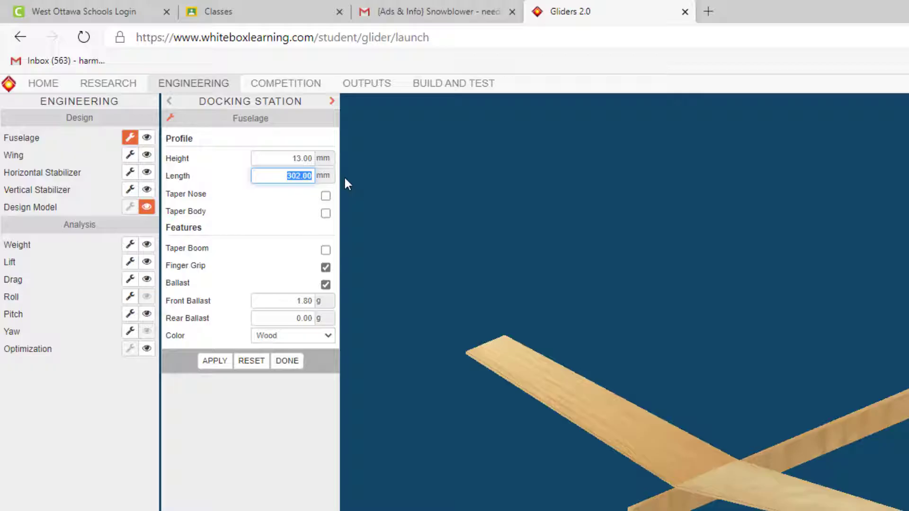
{"action": "type", "text": "280"}
{"action": "left_click", "coordinate": [273, 159]}
{"action": "type", "text": "10"}
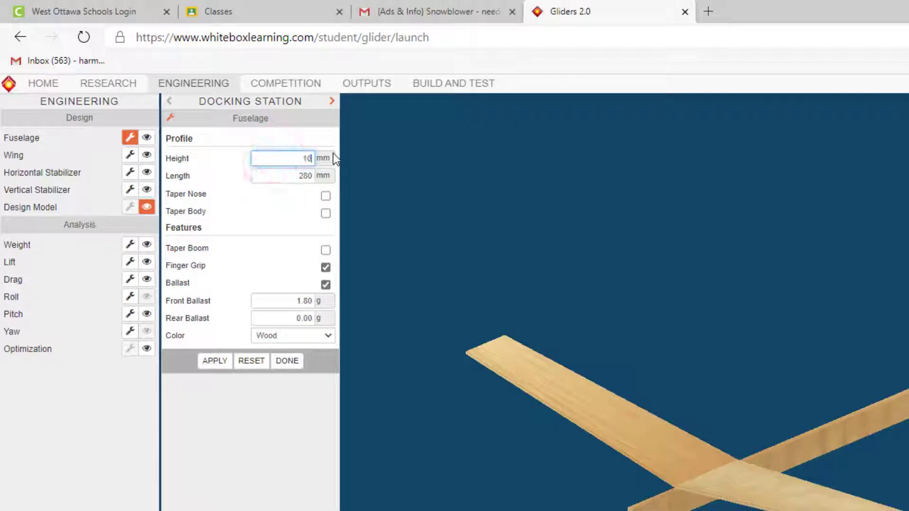
{"action": "left_click", "coordinate": [216, 362]}
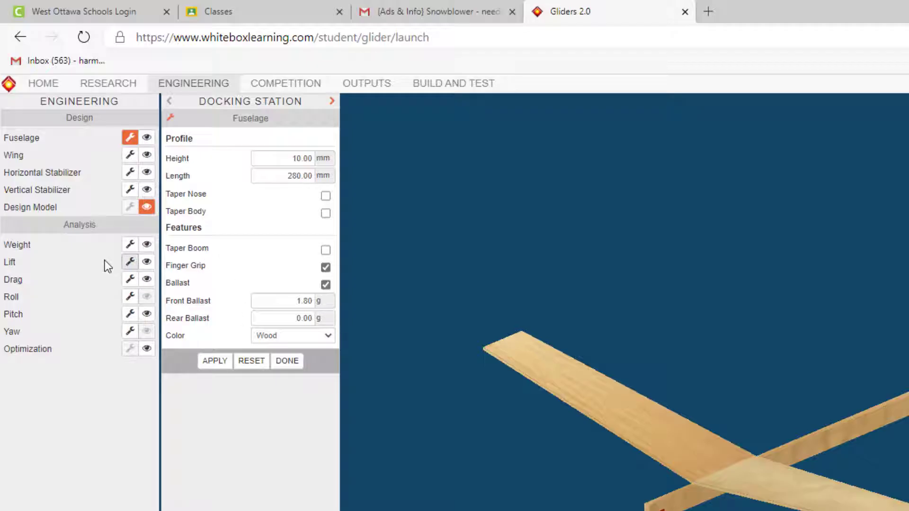
{"action": "left_click", "coordinate": [147, 349]}
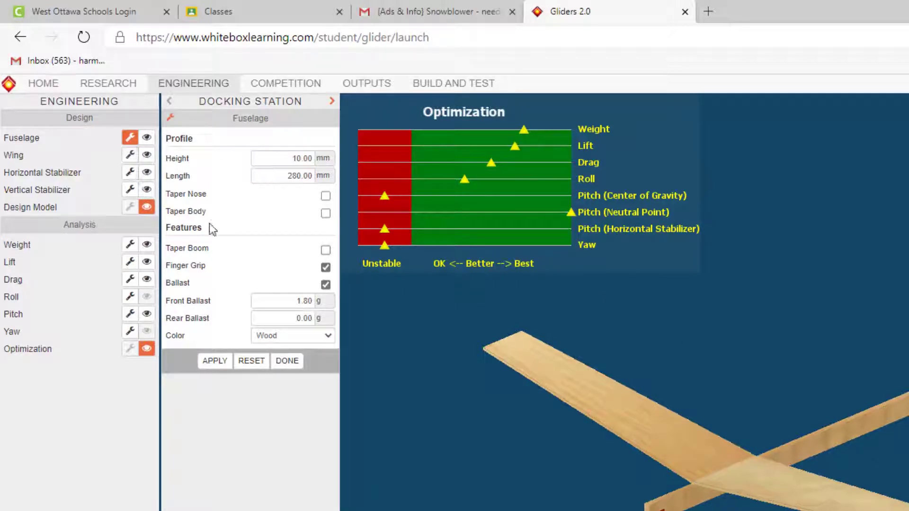
- Drag the wing outline's lower-left, bottom-centre and tip points down to reshape the planform
{"action": "left_click", "coordinate": [130, 154]}
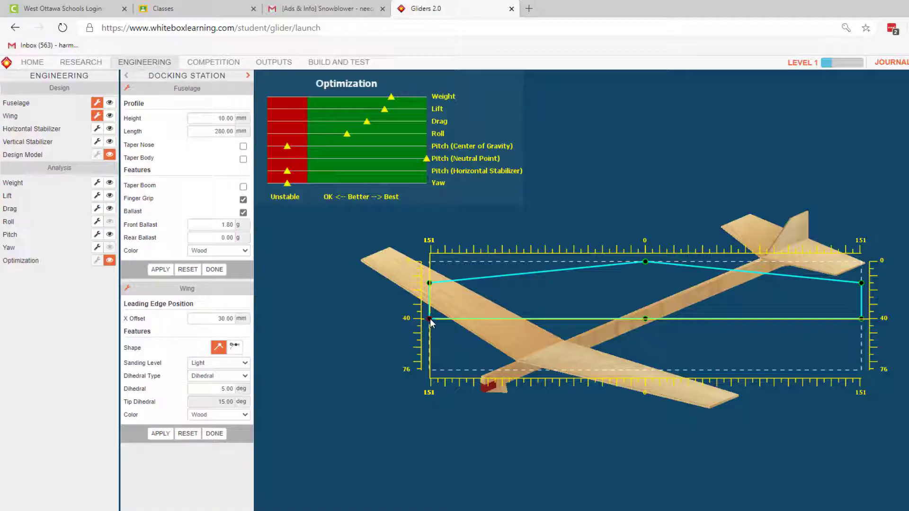
{"action": "left_click_drag", "start_coordinate": [430, 318], "coordinate": [464, 345]}
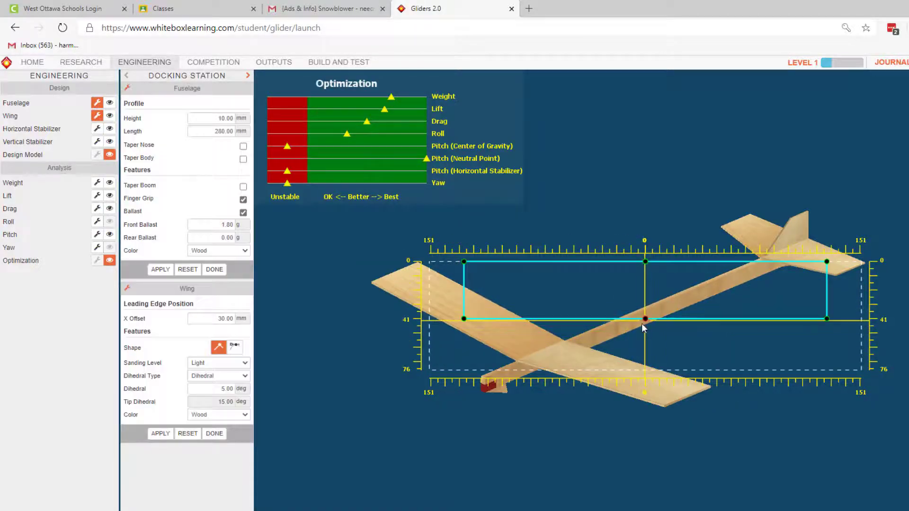
{"action": "left_click_drag", "start_coordinate": [651, 321], "coordinate": [650, 349]}
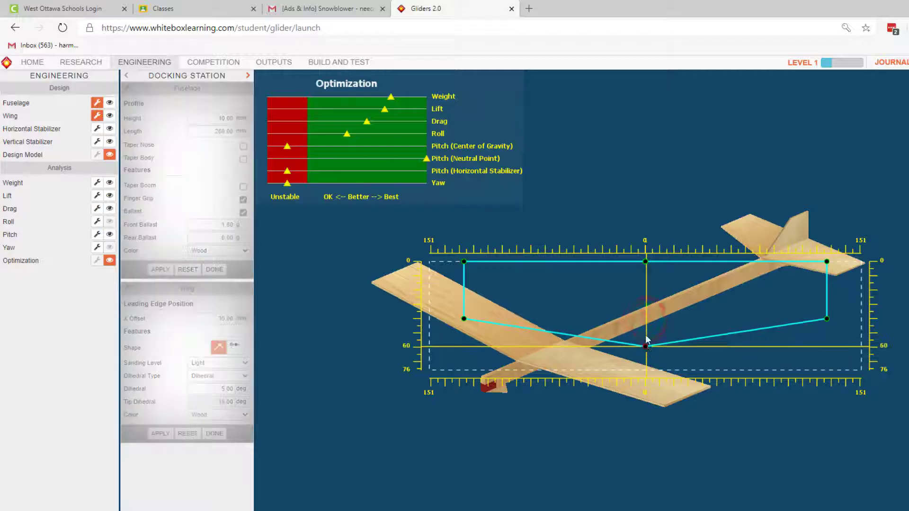
{"action": "left_click_drag", "start_coordinate": [465, 262], "coordinate": [473, 294]}
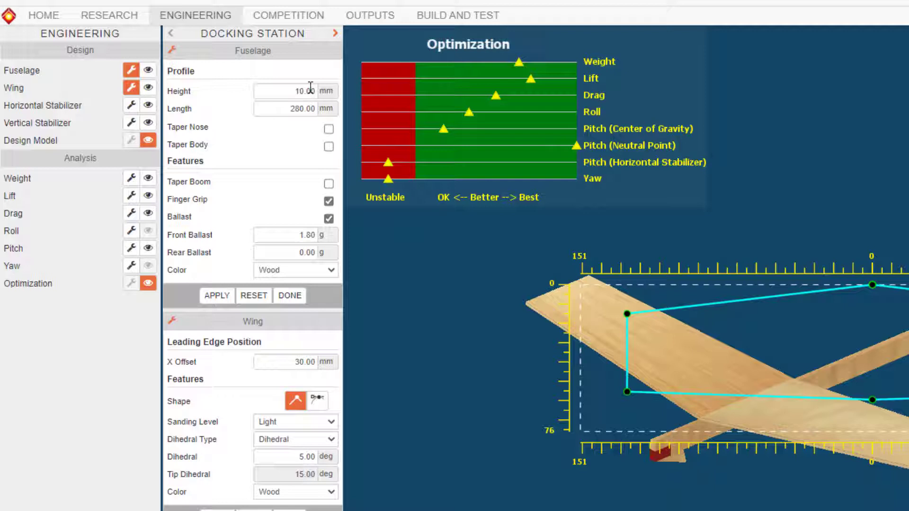
- Taper the fuselage nose to 6 mm and the body to a 6.5 mm tail
{"action": "left_click", "coordinate": [329, 129]}
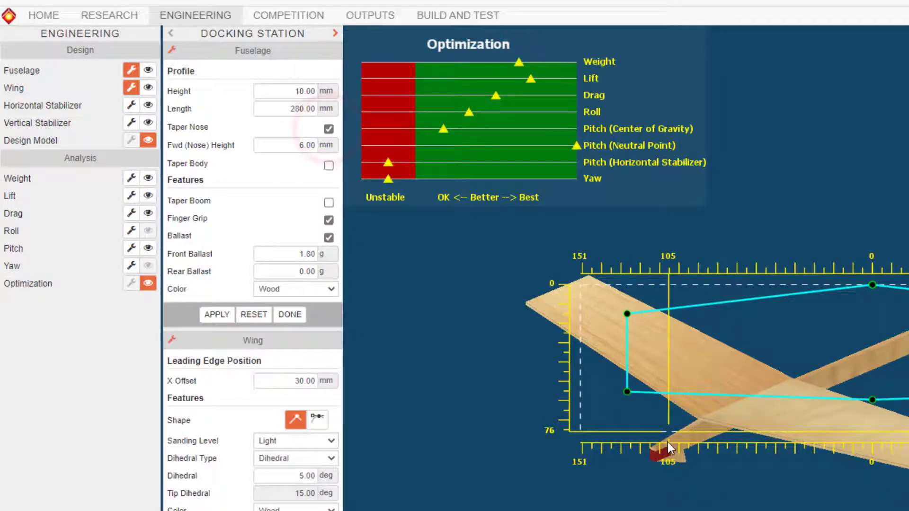
{"action": "double_click", "coordinate": [297, 145]}
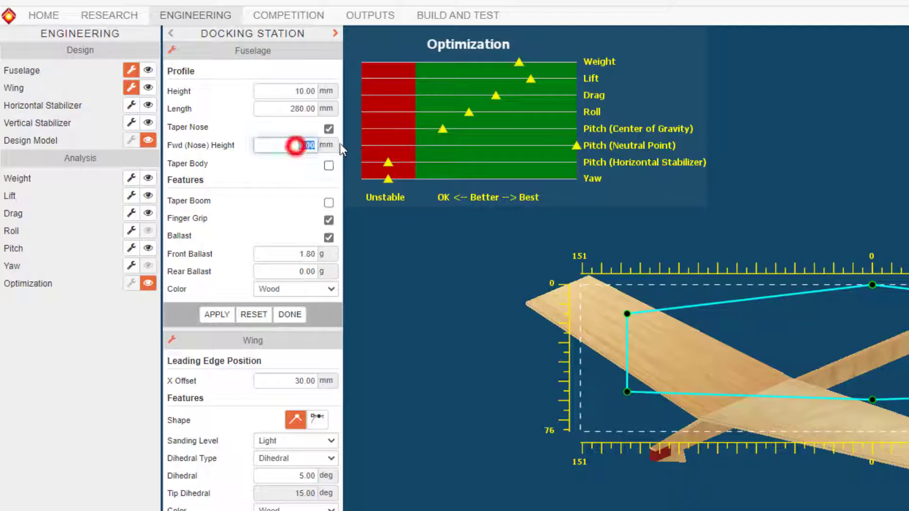
{"action": "type", "text": "7"}
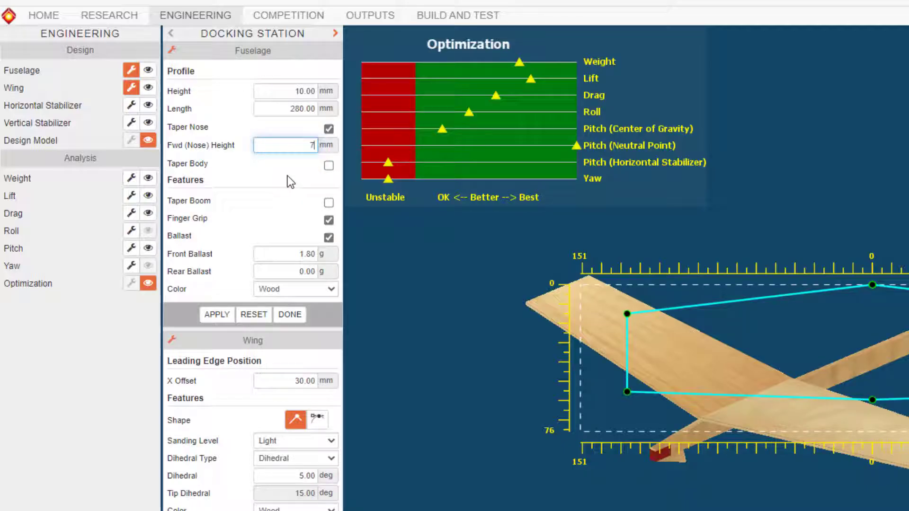
{"action": "left_click", "coordinate": [329, 165]}
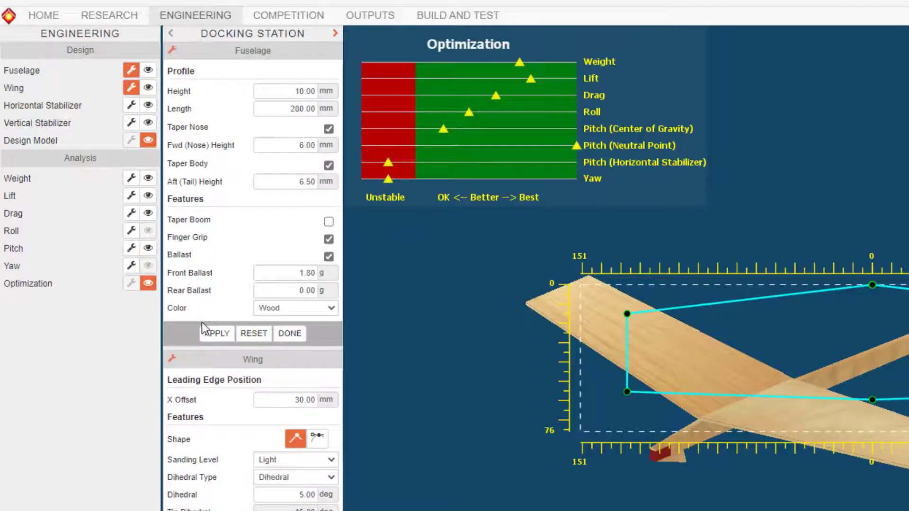
{"action": "left_click", "coordinate": [218, 334]}
- Raise the fuselage front ballast to 1.9 g and apply it
{"action": "double_click", "coordinate": [290, 271]}
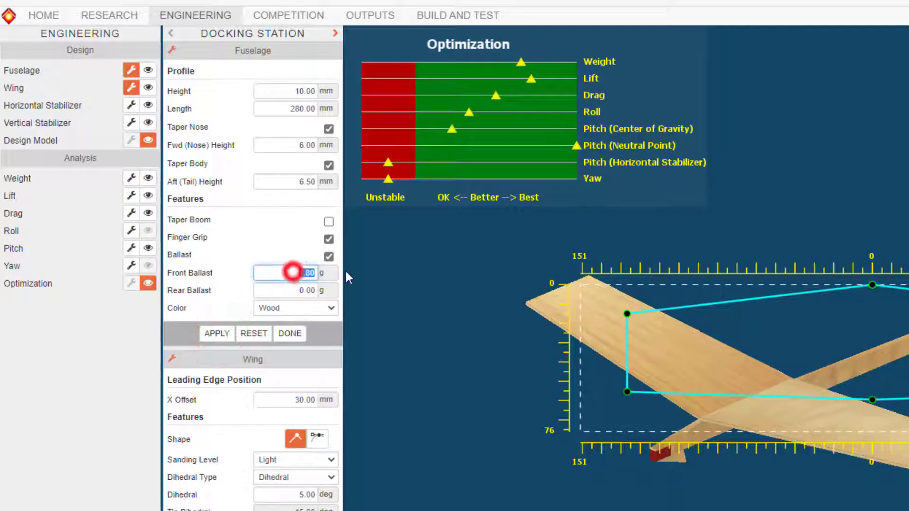
{"action": "type", "text": "1.9"}
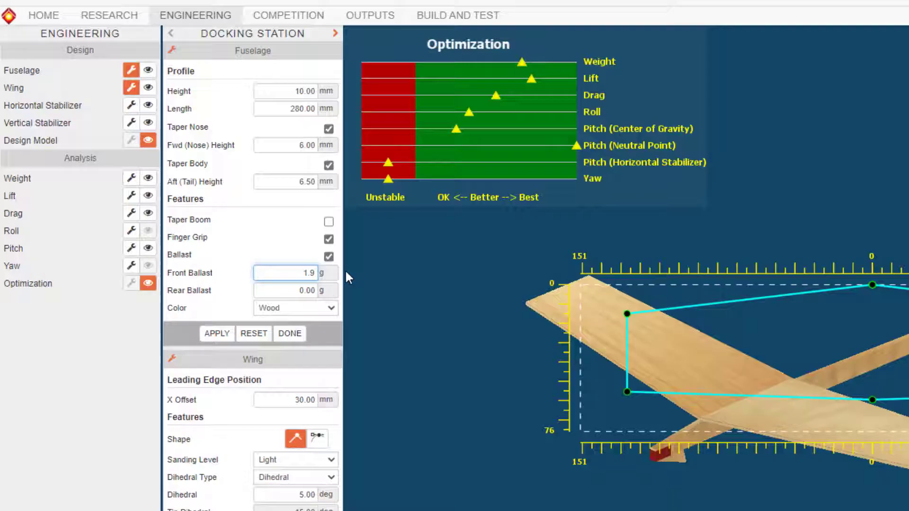
{"action": "left_click", "coordinate": [214, 335]}
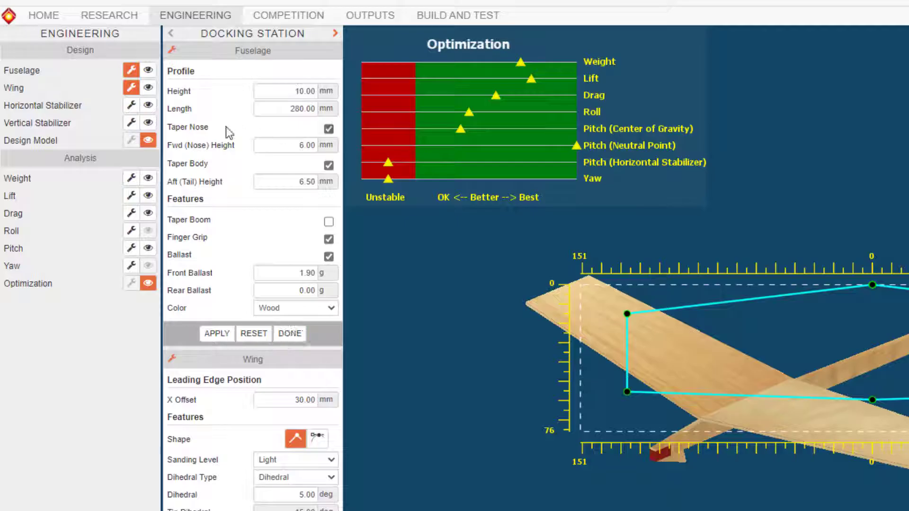
- Finish the fuselage and set the wing X Offset to 70 mm
{"action": "left_click", "coordinate": [287, 334]}
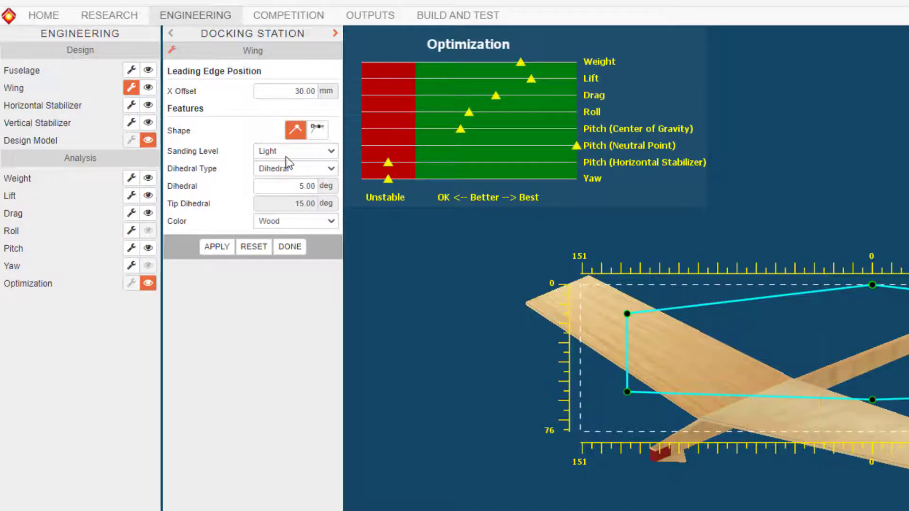
{"action": "double_click", "coordinate": [297, 90]}
{"action": "type", "text": "70"}
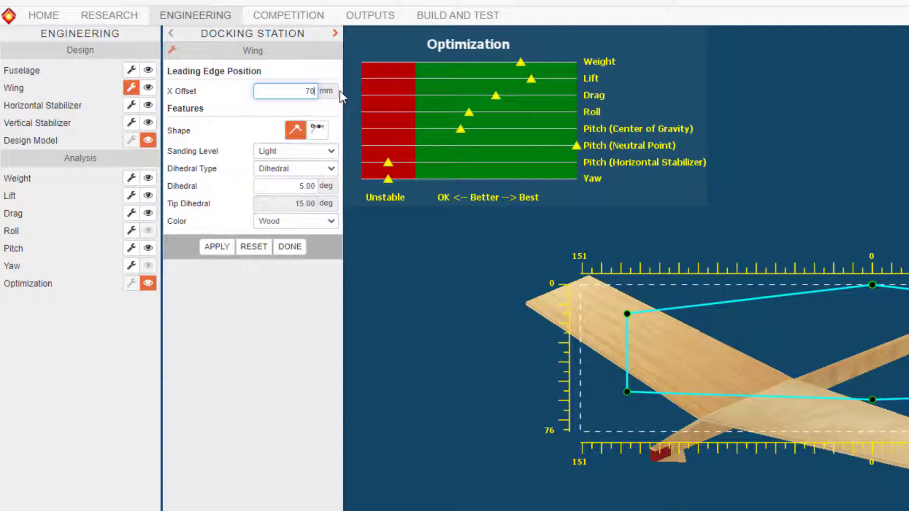
{"action": "left_click", "coordinate": [211, 248]}
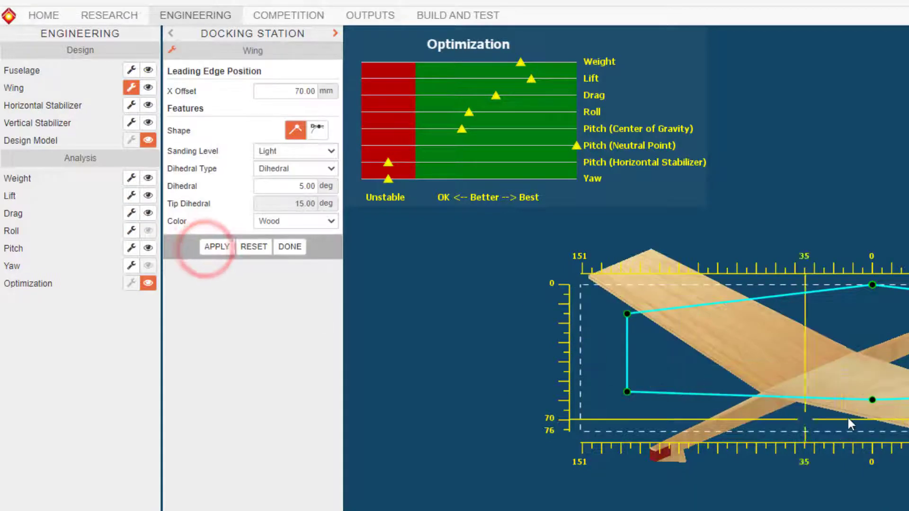
- Set the wing sanding level to Medium
{"action": "left_click", "coordinate": [295, 151]}
{"action": "left_click", "coordinate": [284, 172]}
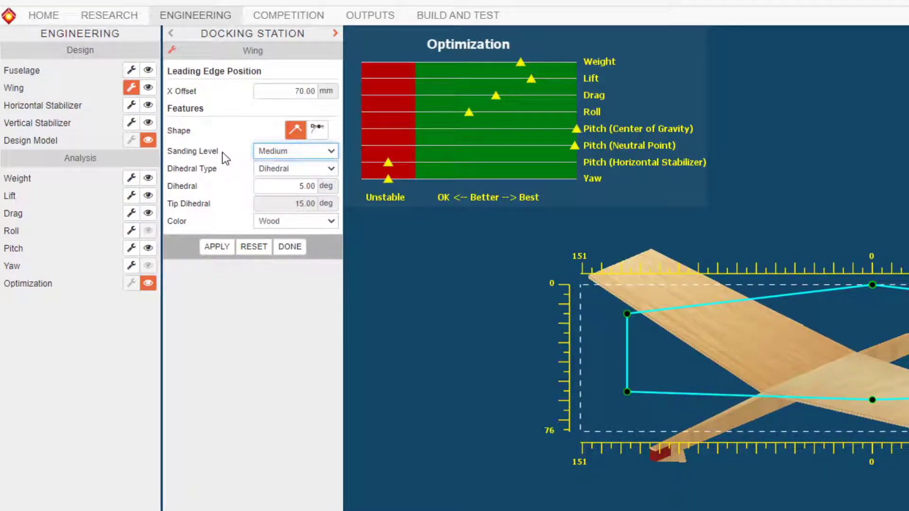
{"action": "left_click", "coordinate": [290, 151]}
{"action": "left_click", "coordinate": [266, 166]}
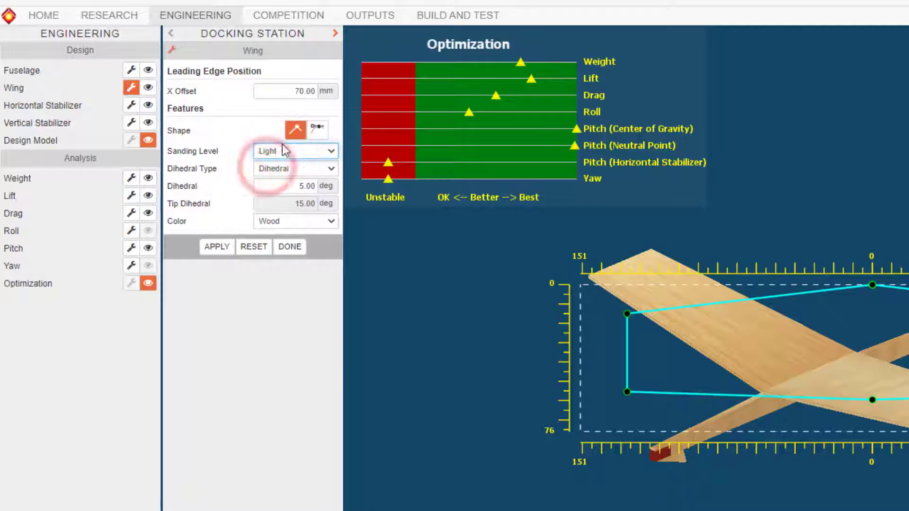
{"action": "left_click", "coordinate": [269, 151]}
{"action": "left_click", "coordinate": [279, 176]}
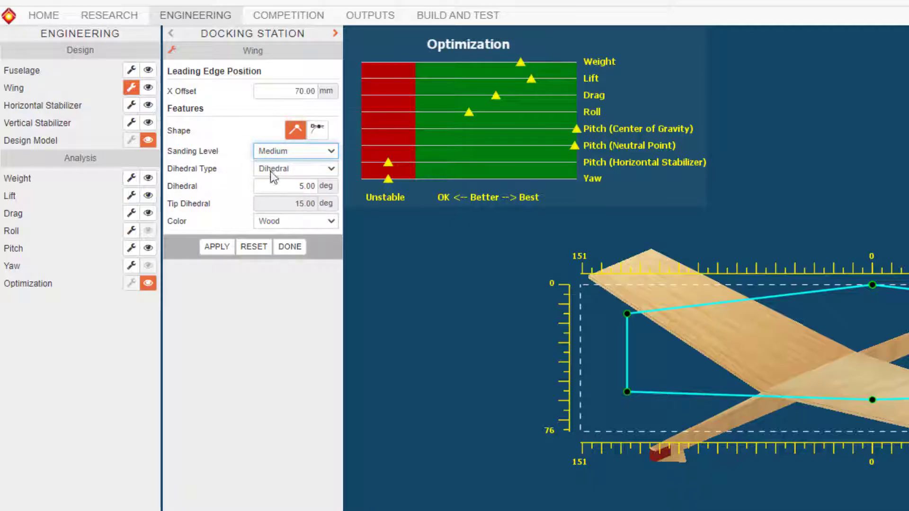
- Keep the plain Dihedral type and apply a 15.2 degree dihedral angle
{"action": "left_click", "coordinate": [271, 170]}
{"action": "left_click", "coordinate": [273, 183]}
{"action": "left_click", "coordinate": [284, 186]}
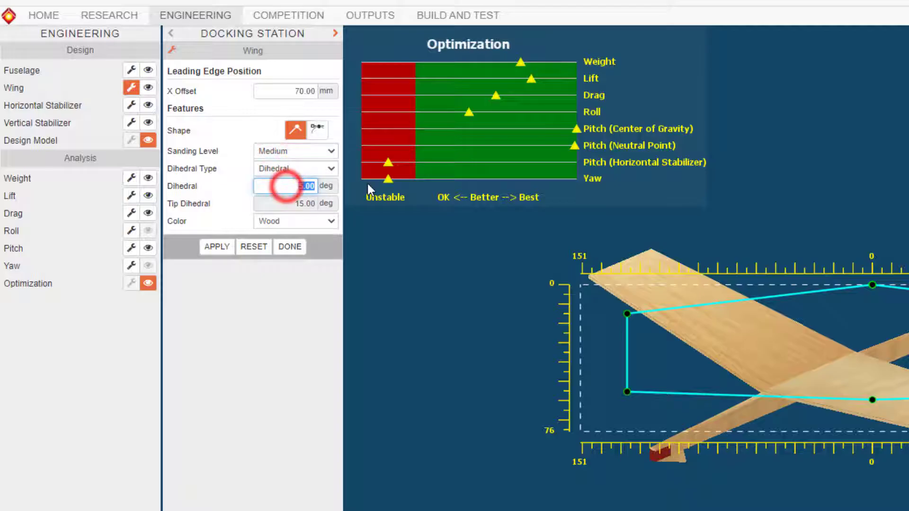
{"action": "type", "text": "15"}
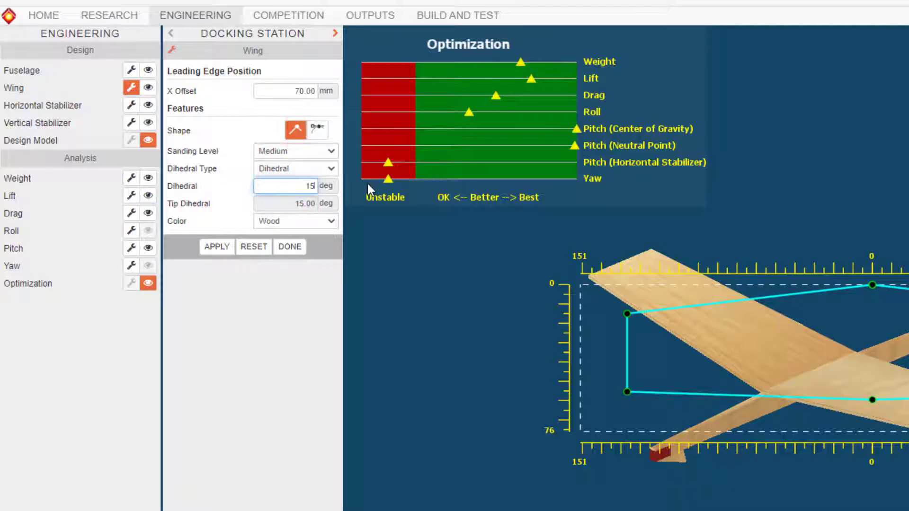
{"action": "type", "text": ".2"}
{"action": "left_click", "coordinate": [216, 246]}
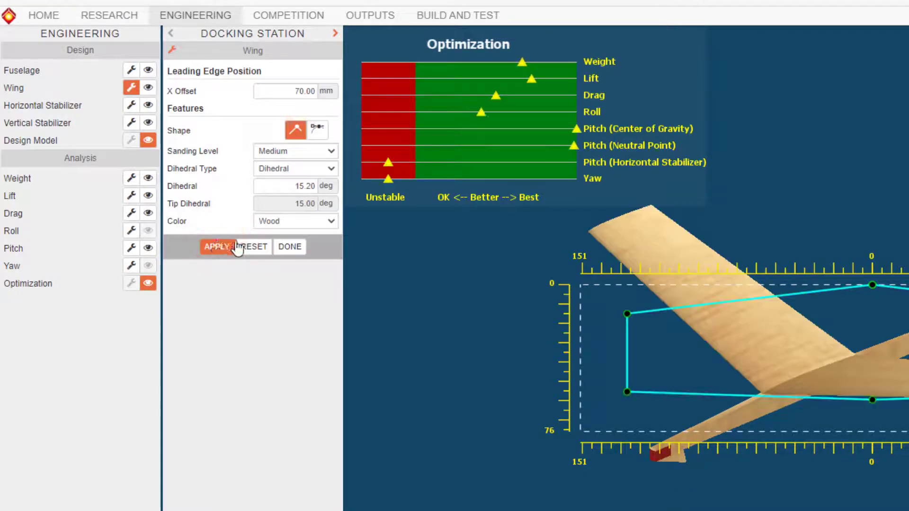
- Colour the wing Royal Blue and close the wing settings
{"action": "left_click", "coordinate": [286, 222]}
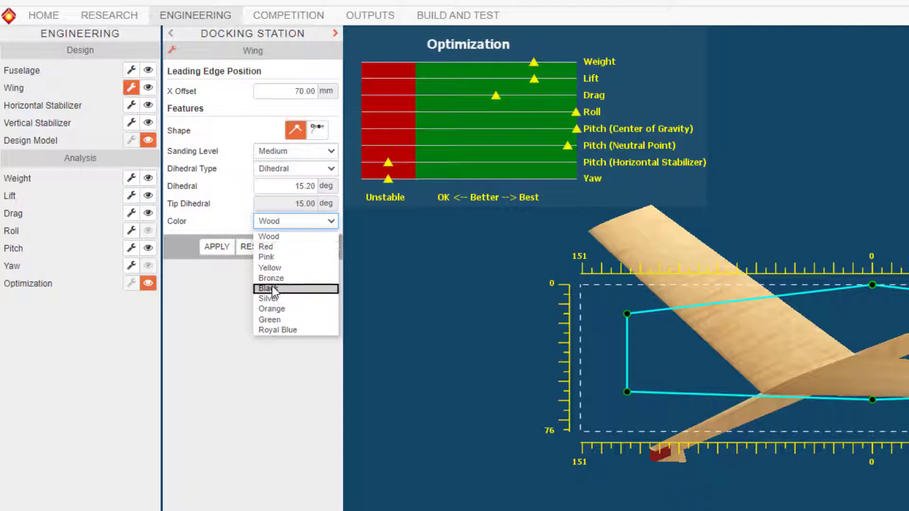
{"action": "left_click", "coordinate": [278, 330]}
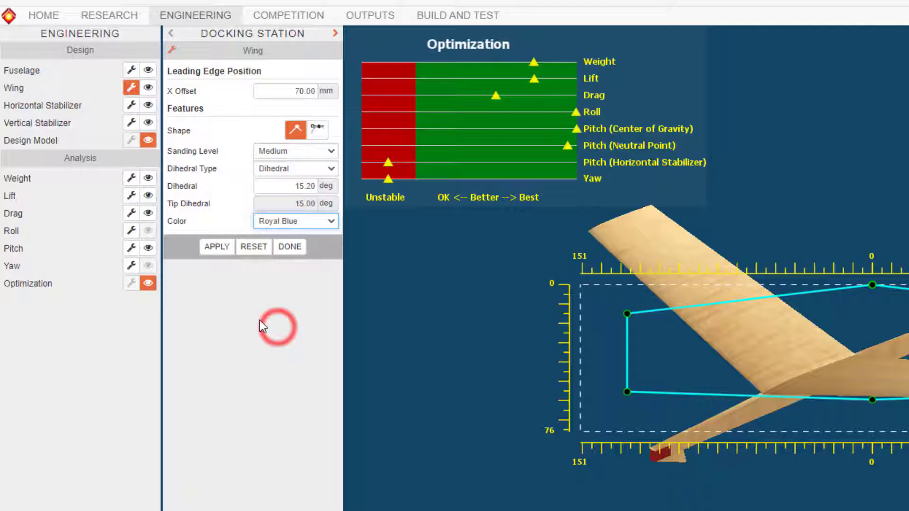
{"action": "left_click", "coordinate": [218, 249]}
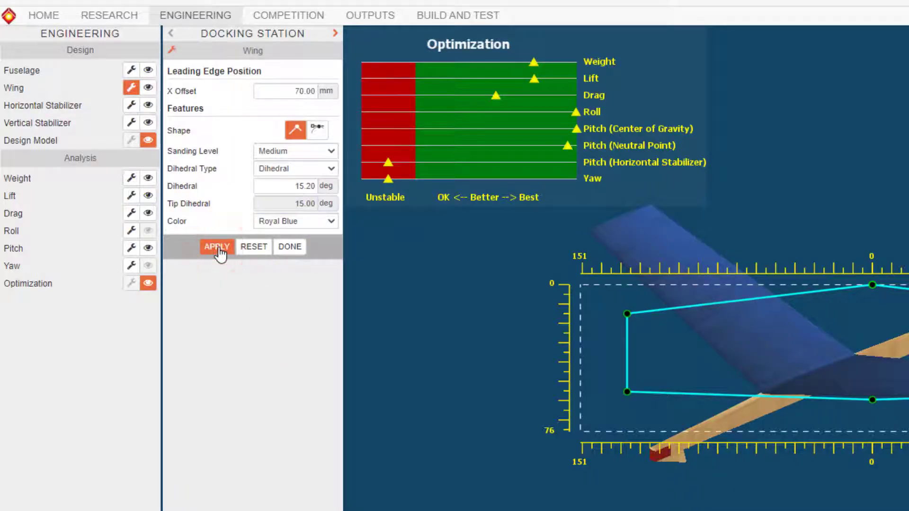
{"action": "left_click", "coordinate": [290, 247]}
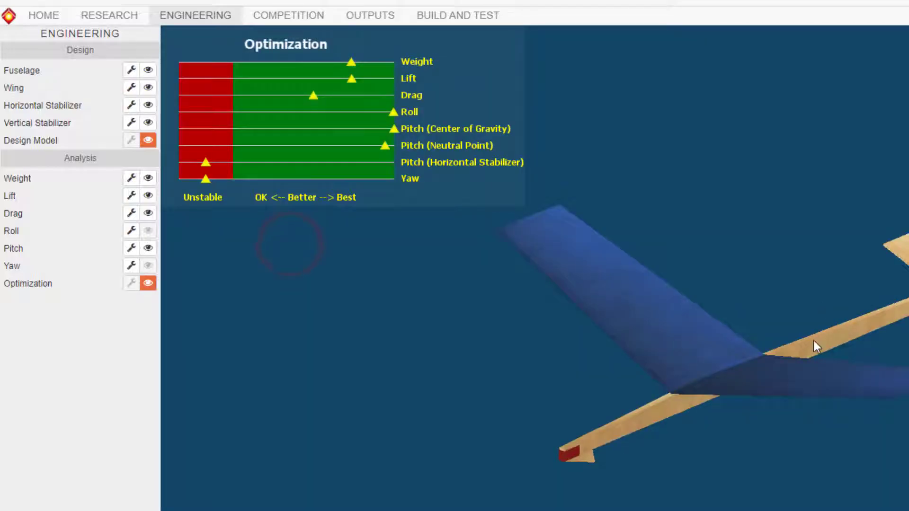
- Drag the horizontal stabilizer's lower corners up and inward into a narrower hexagon
{"action": "left_click", "coordinate": [131, 105]}
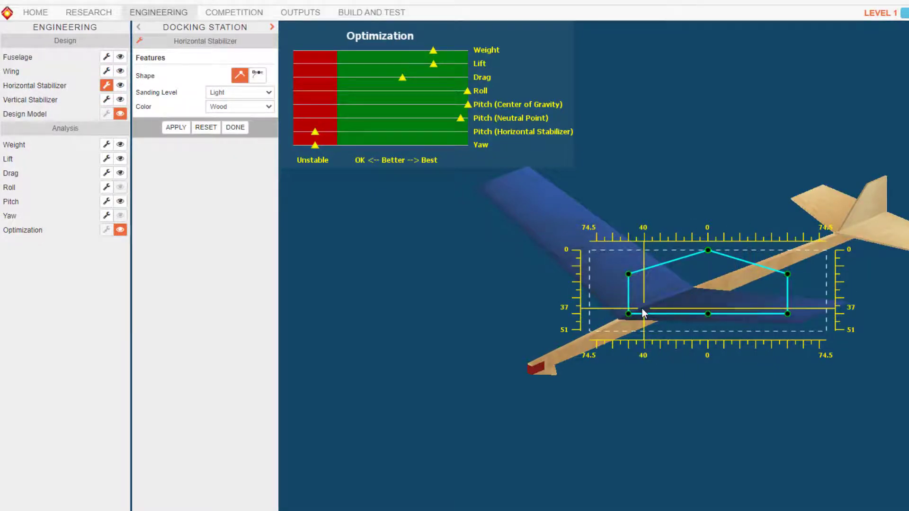
{"action": "left_click_drag", "start_coordinate": [630, 315], "coordinate": [629, 300]}
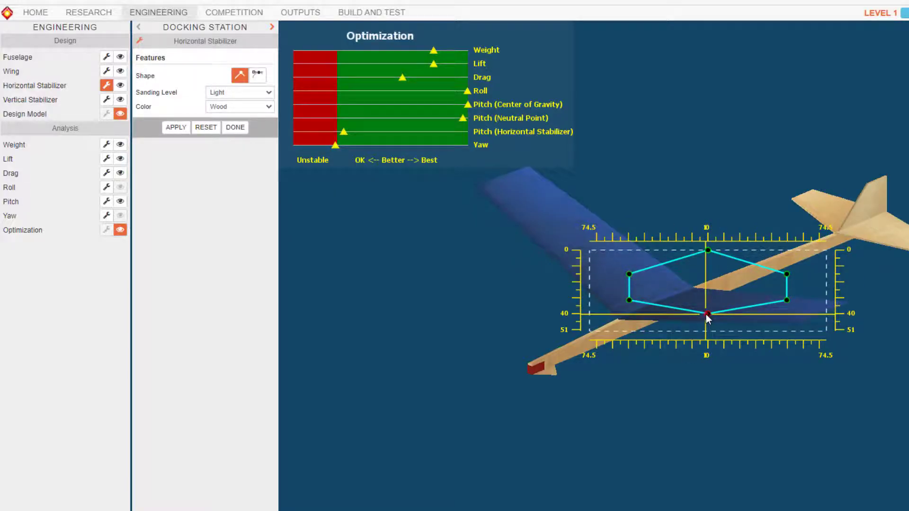
{"action": "left_click_drag", "start_coordinate": [706, 314], "coordinate": [706, 299]}
{"action": "left_click_drag", "start_coordinate": [631, 300], "coordinate": [648, 293]}
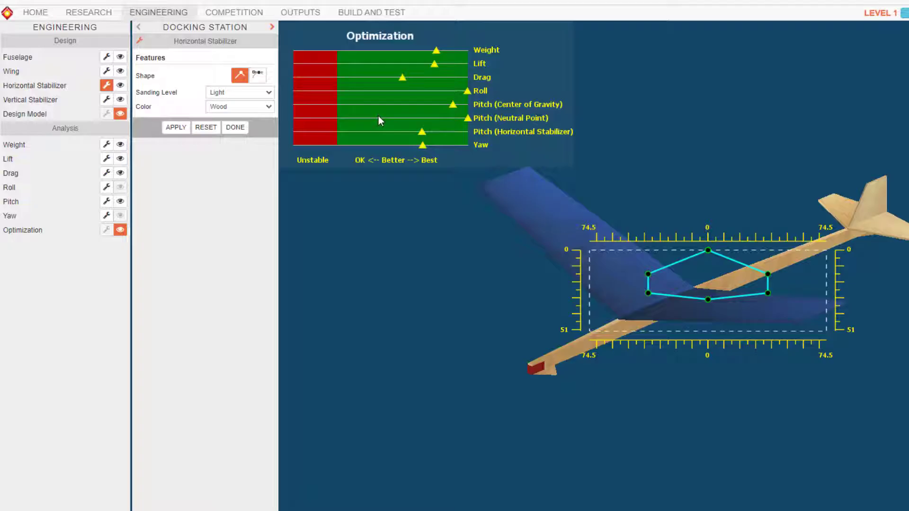
- Give the horizontal stabilizer Medium sanding and Royal Blue colour, then apply and close
{"action": "left_click", "coordinate": [233, 91]}
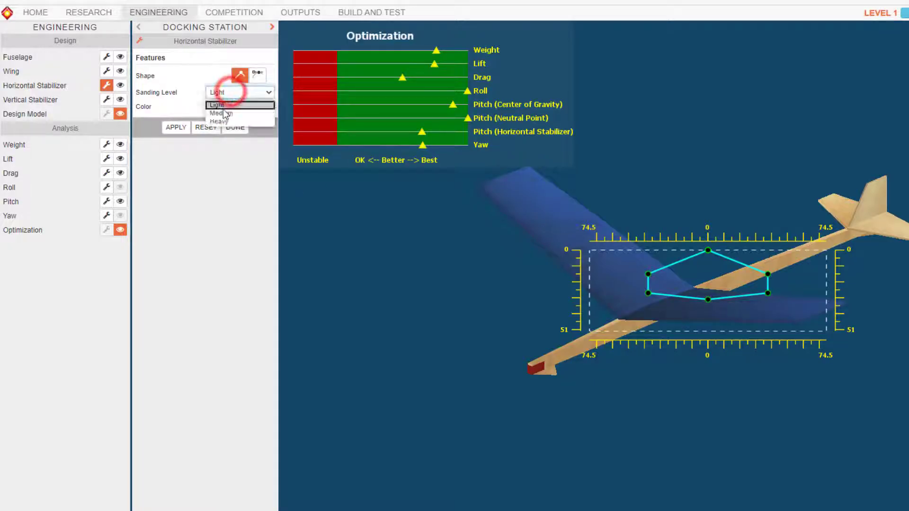
{"action": "left_click", "coordinate": [222, 114]}
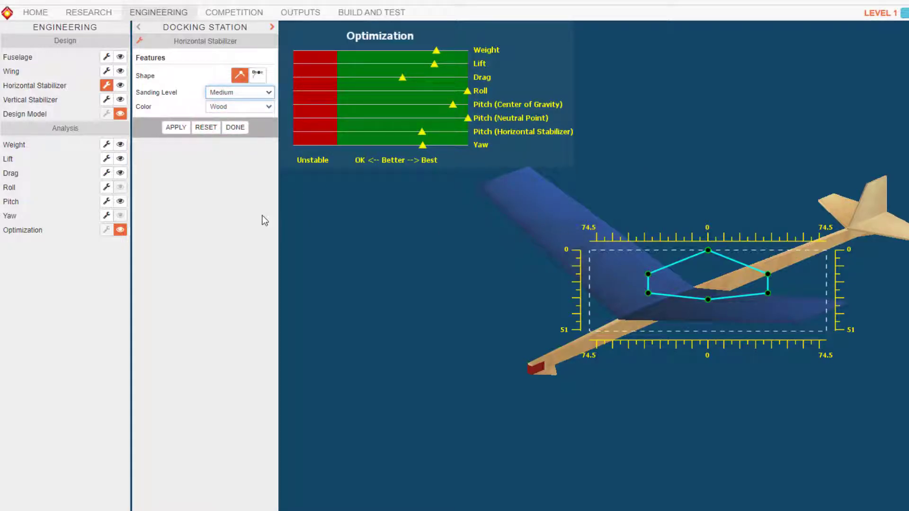
{"action": "left_click", "coordinate": [233, 107]}
{"action": "left_click", "coordinate": [232, 195]}
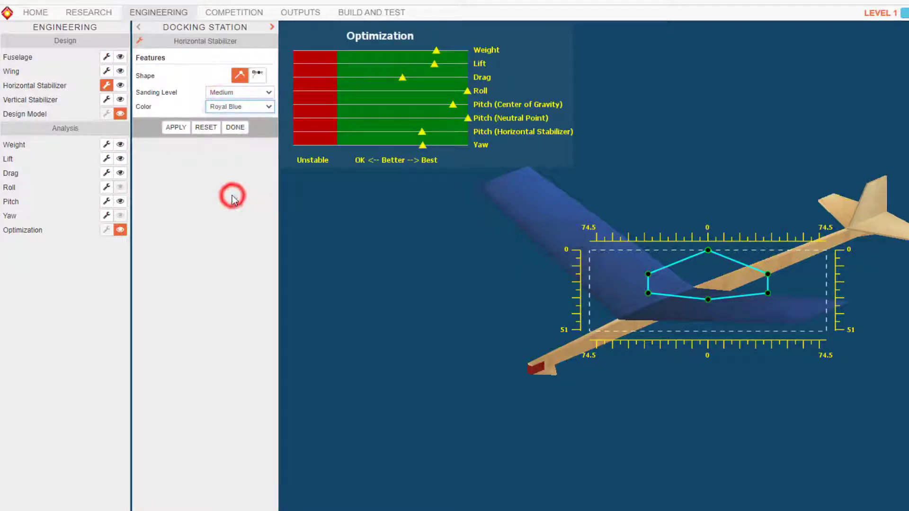
{"action": "left_click", "coordinate": [171, 128]}
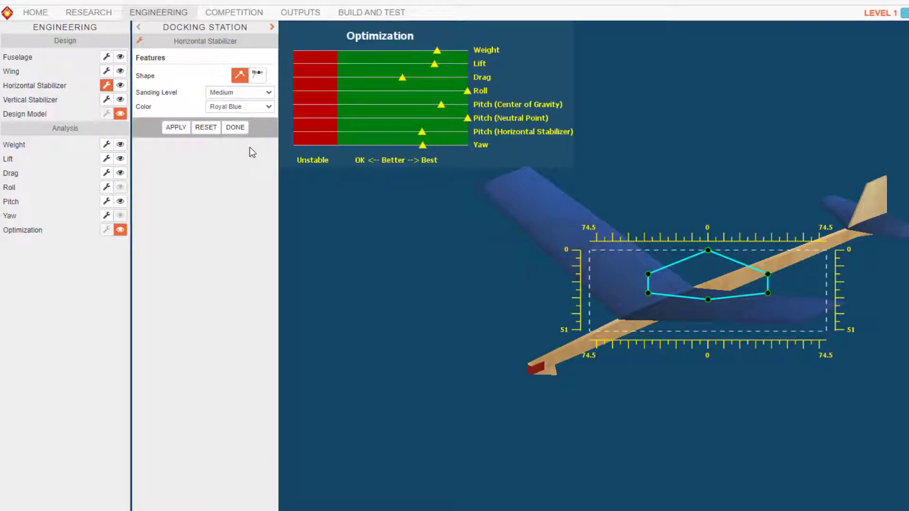
{"action": "left_click", "coordinate": [235, 128]}
{"action": "left_click", "coordinate": [104, 100]}
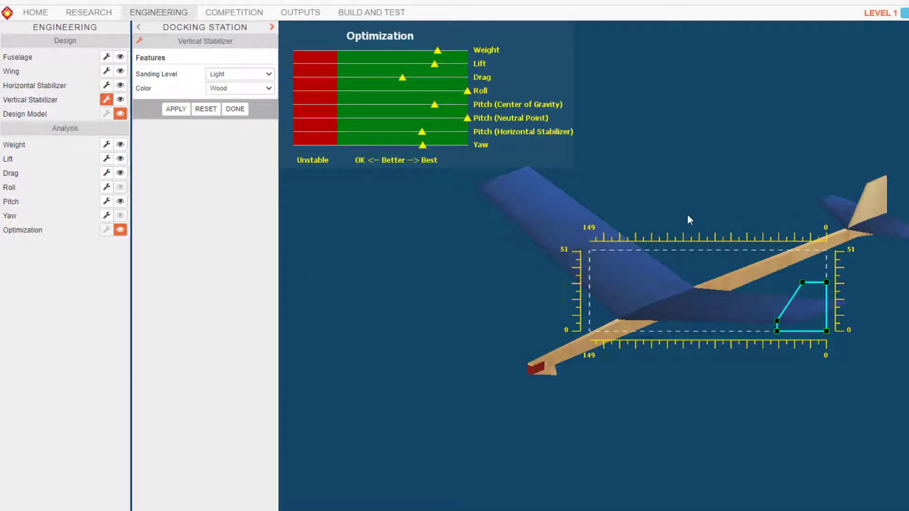
- Raise the fin's upper-left corner and shift its lower-left corner right
{"action": "mouse_move", "coordinate": [802, 283]}
{"action": "left_mouse_down"}
{"action": "mouse_move", "coordinate": [800, 252]}
{"action": "mouse_move", "coordinate": [803, 269]}
{"action": "left_mouse_up"}
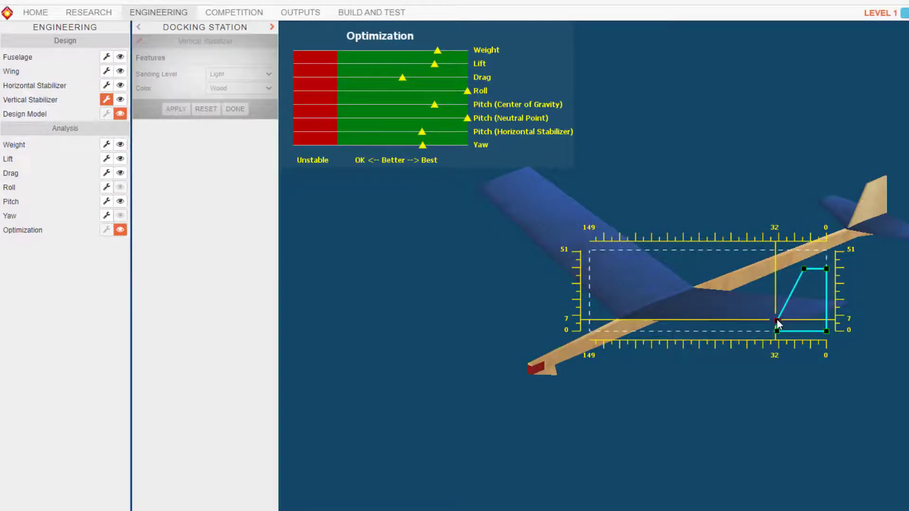
{"action": "left_click_drag", "start_coordinate": [777, 320], "coordinate": [789, 321]}
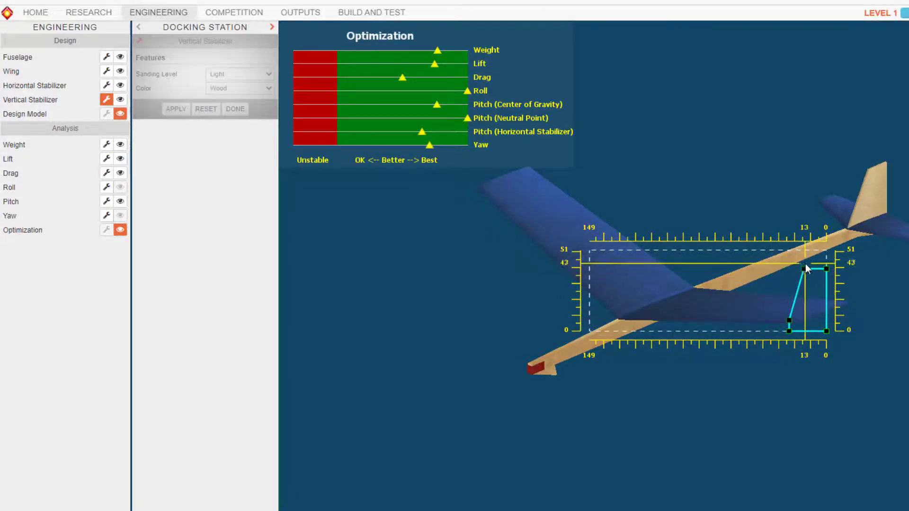
{"action": "left_click", "coordinate": [805, 268]}
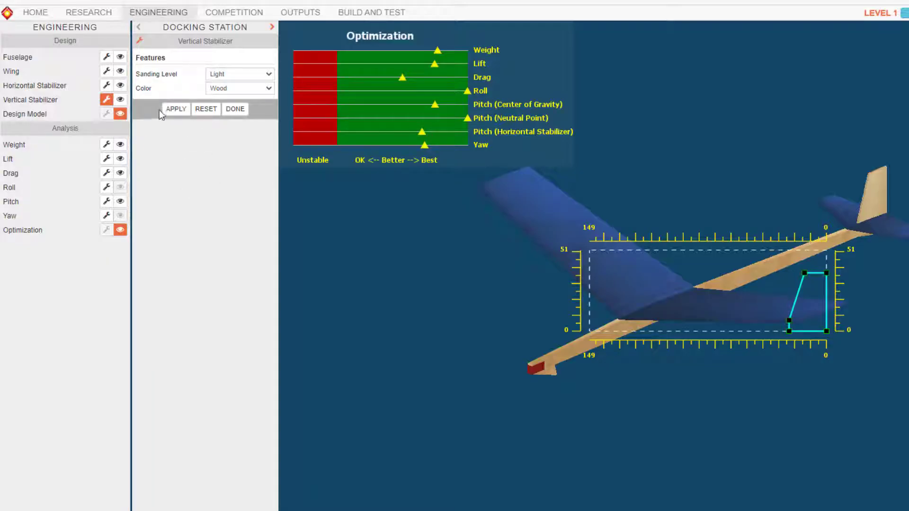
- Apply Silver as the vertical stabilizer's colour
{"action": "left_click", "coordinate": [239, 88]}
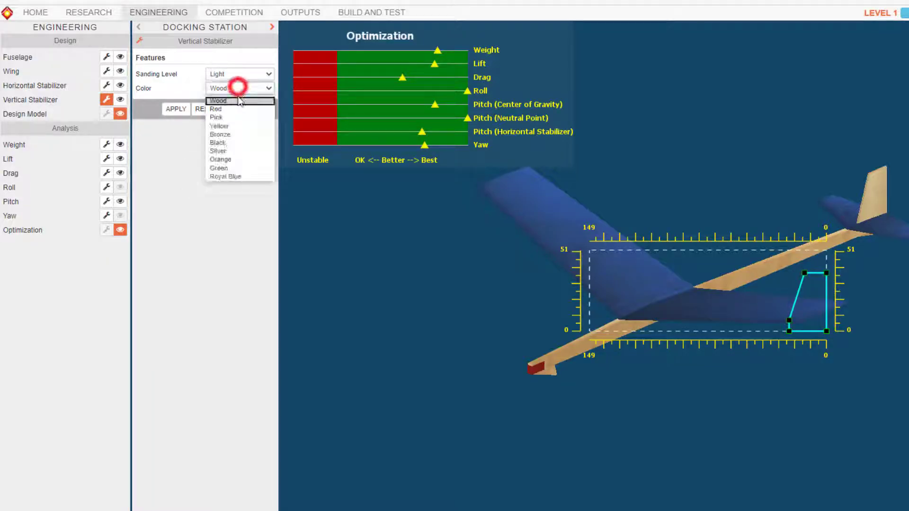
{"action": "left_click", "coordinate": [229, 150]}
{"action": "left_click", "coordinate": [169, 109]}
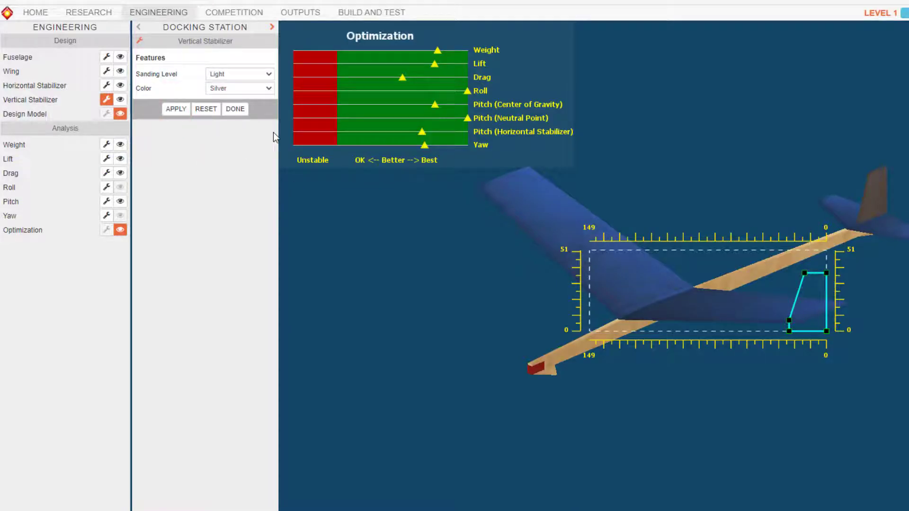
- Choose Silver in the fuselage Color list and apply it
{"action": "left_click", "coordinate": [106, 56]}
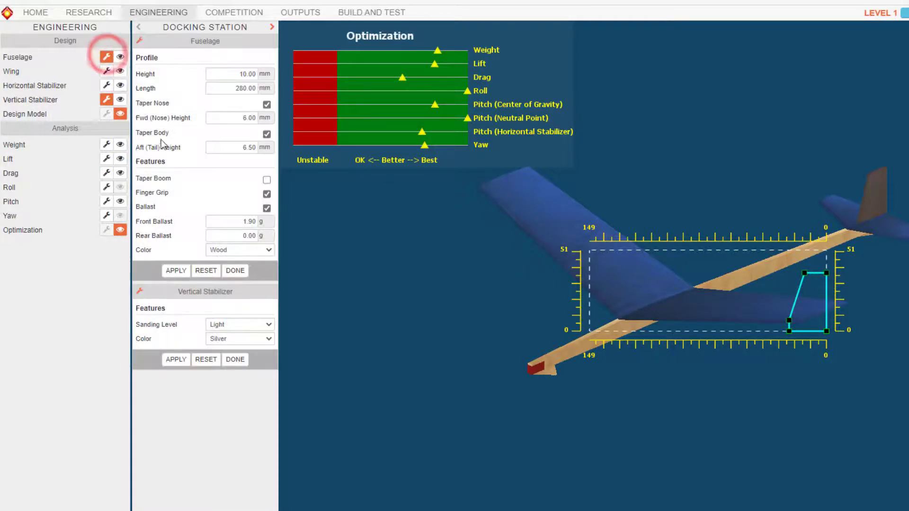
{"action": "left_click", "coordinate": [229, 251]}
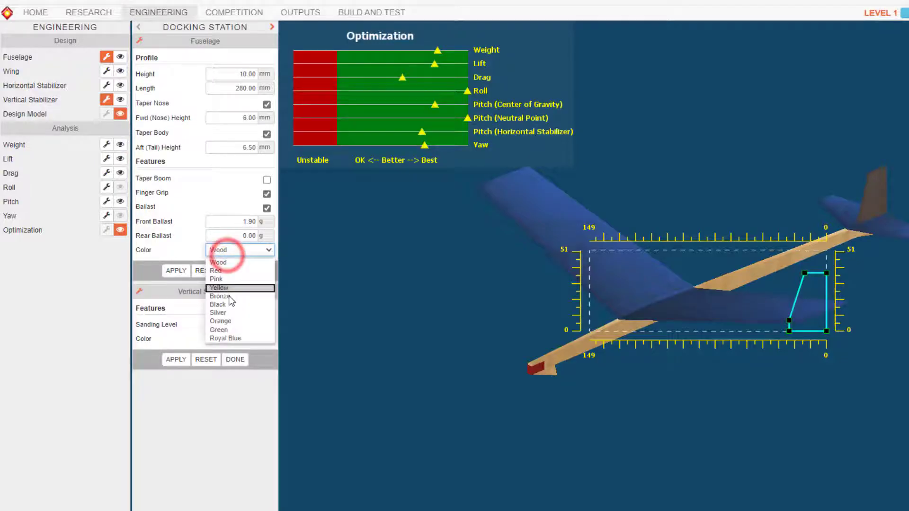
{"action": "left_click", "coordinate": [220, 314]}
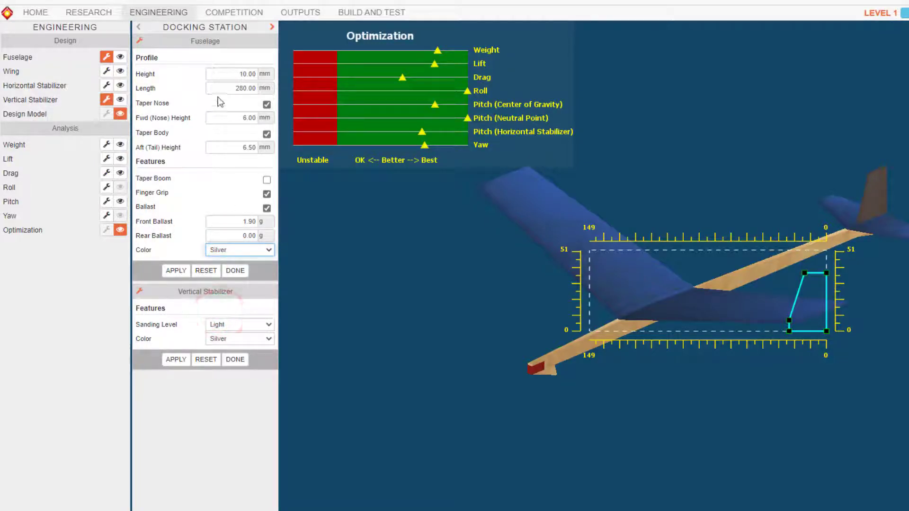
{"action": "left_click", "coordinate": [176, 270]}
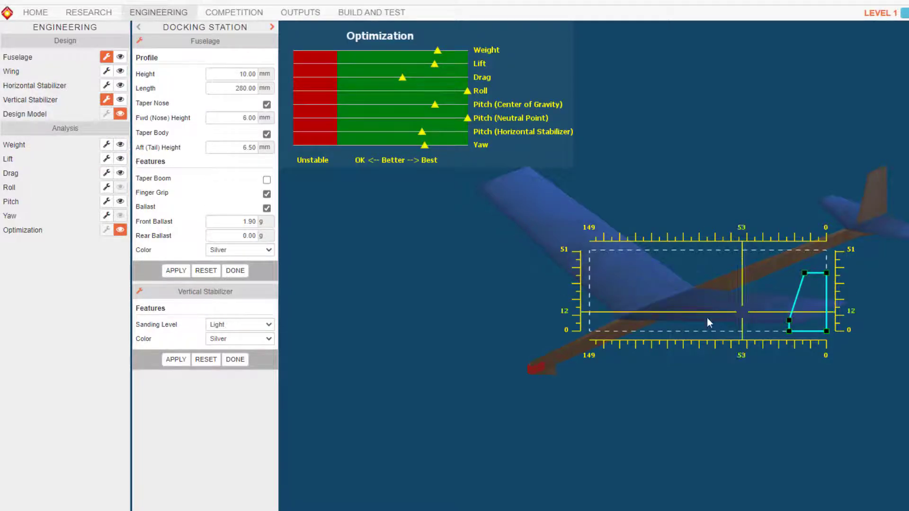
- Turn on the Weight and Lift displays and open the weight breakdown showing 5.78 g total
{"action": "left_click", "coordinate": [119, 146]}
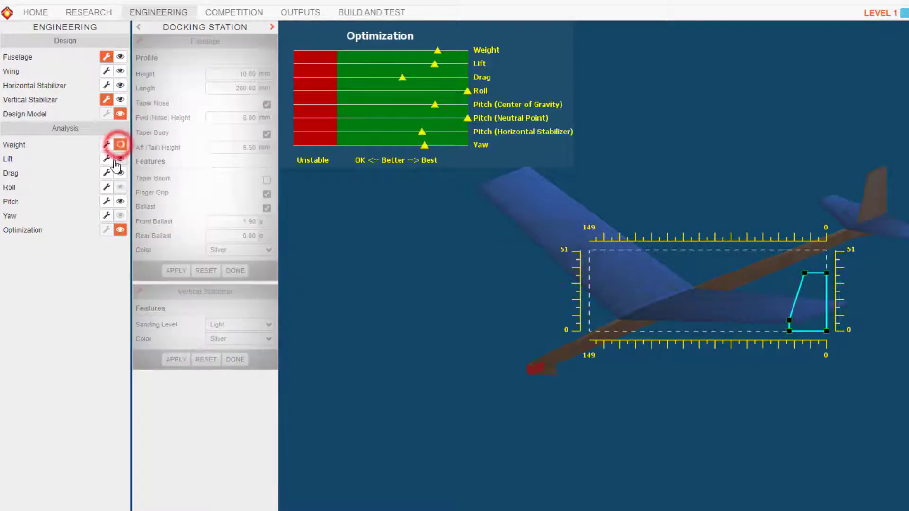
{"action": "mouse_move", "coordinate": [635, 308]}
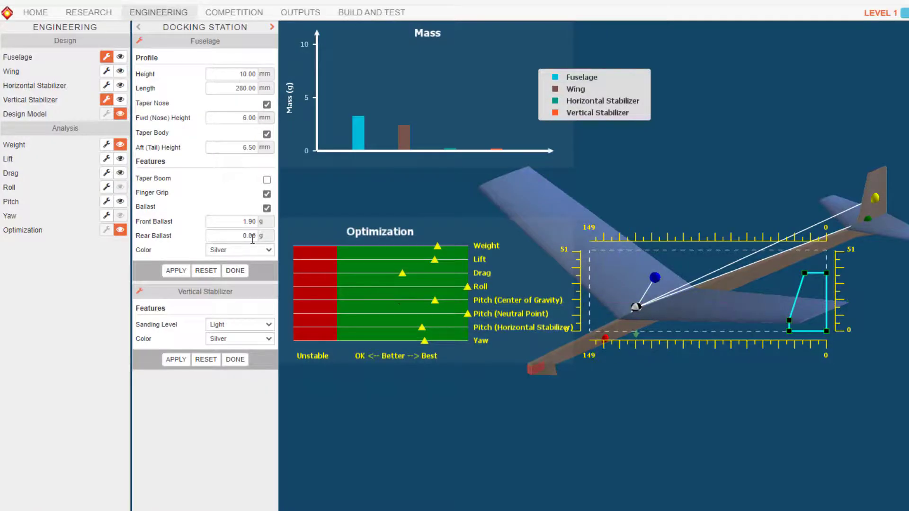
{"action": "left_click", "coordinate": [120, 159]}
{"action": "mouse_move", "coordinate": [667, 298]}
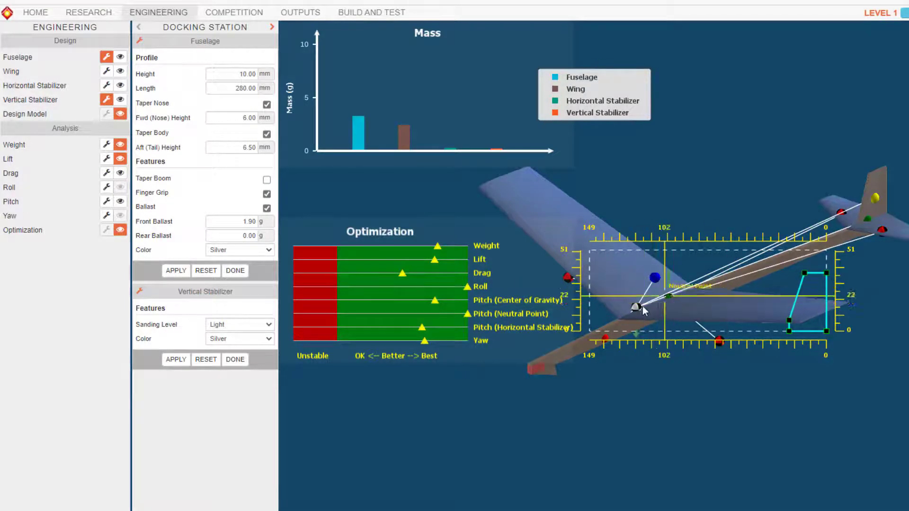
{"action": "left_click", "coordinate": [106, 144]}
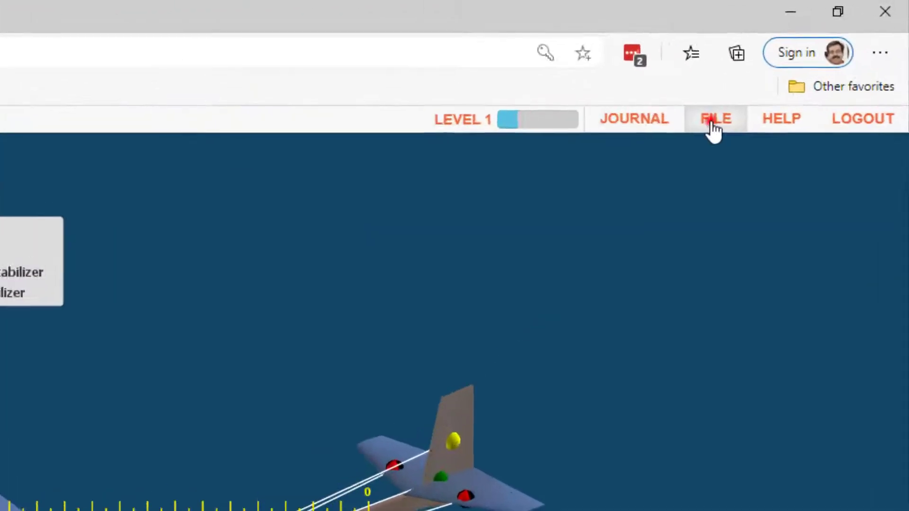
- Save the design under concept name 'glider 1 mdh', fixing a typo, and submit it to competition
{"action": "left_click", "coordinate": [820, 55]}
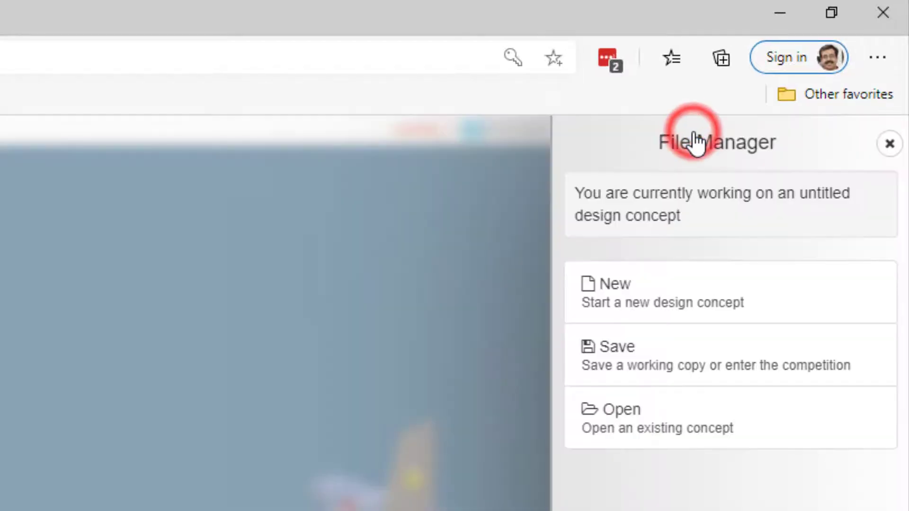
{"action": "left_click", "coordinate": [604, 360]}
{"action": "left_click", "coordinate": [619, 227]}
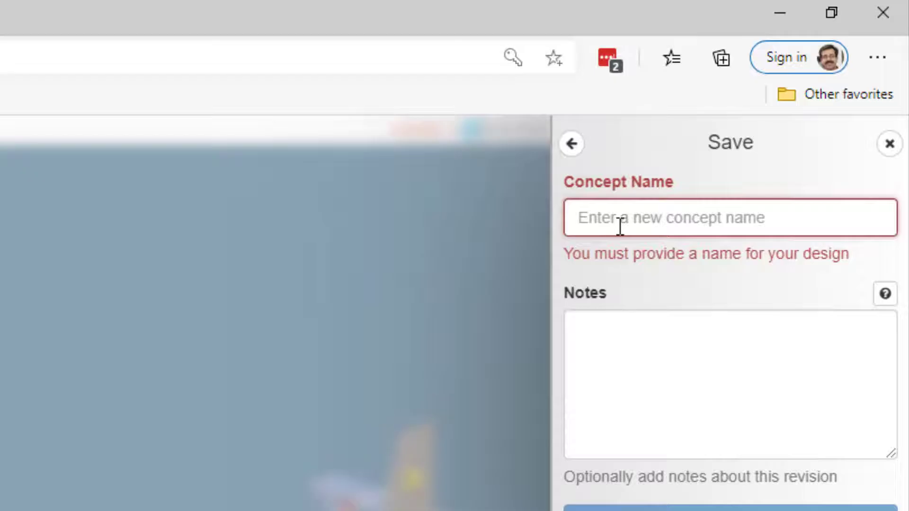
{"action": "type", "text": "glider 1 mdh"}
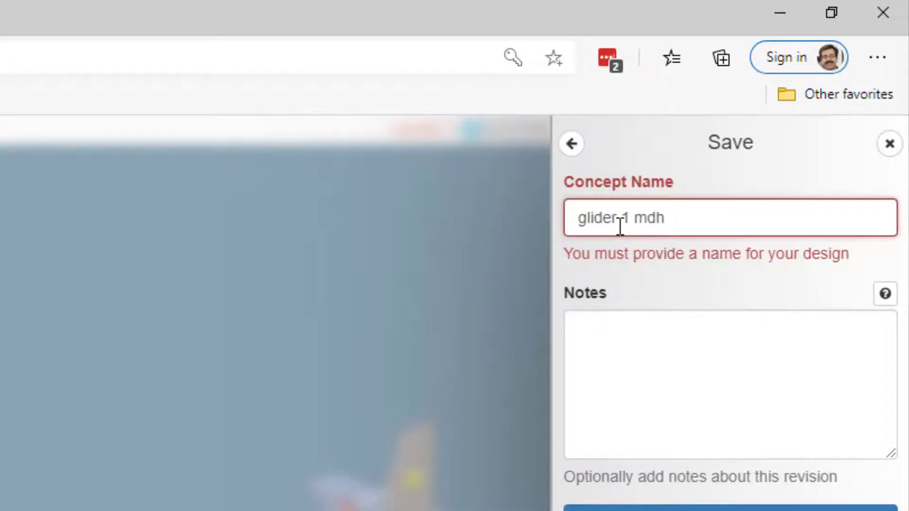
{"action": "type", "text": "a"}
{"action": "left_click", "coordinate": [873, 137]}
{"action": "left_click", "coordinate": [719, 226]}
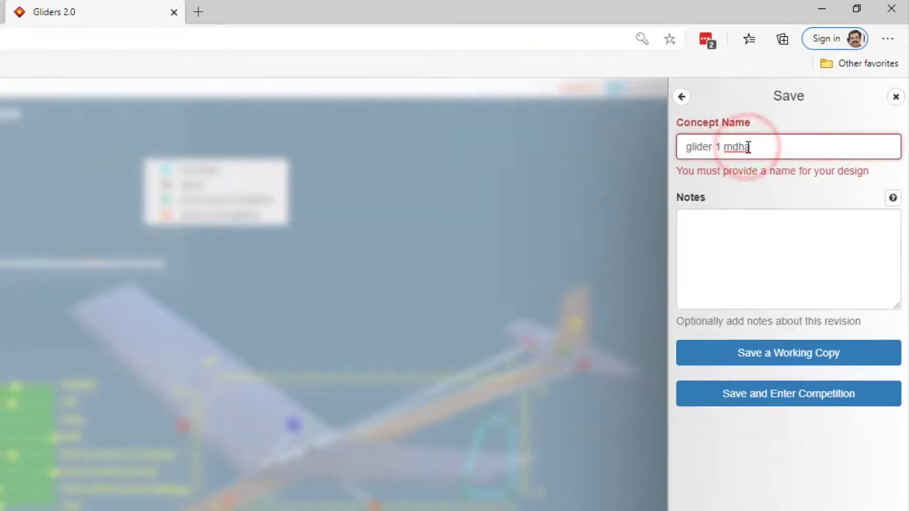
{"action": "key", "text": "BackSpace"}
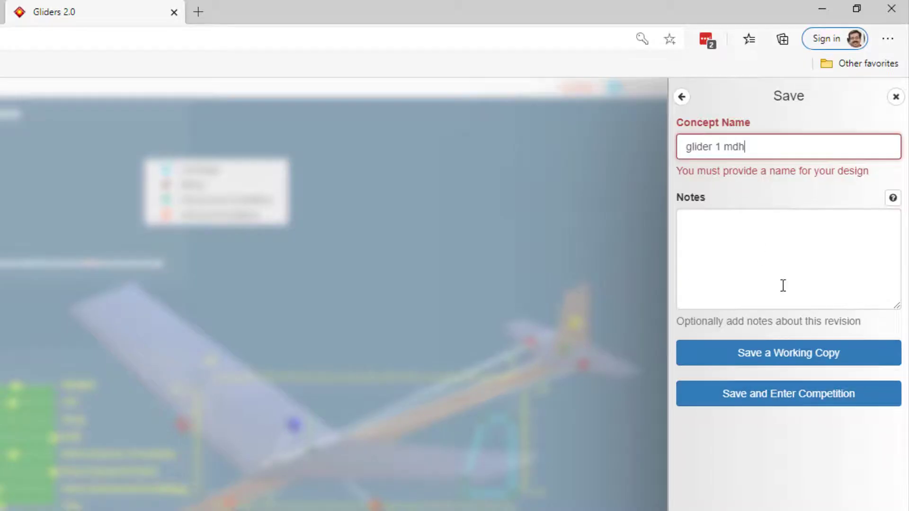
{"action": "left_click", "coordinate": [768, 399]}
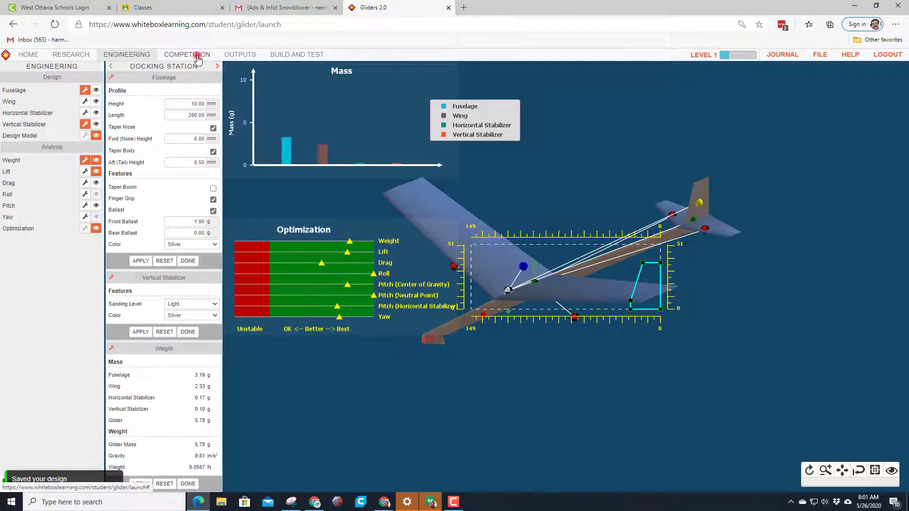
- Start a race with glider 1 mdh as Contender 1 and qualifier aem g1 new WIP as Contender 2
{"action": "left_click", "coordinate": [193, 55]}
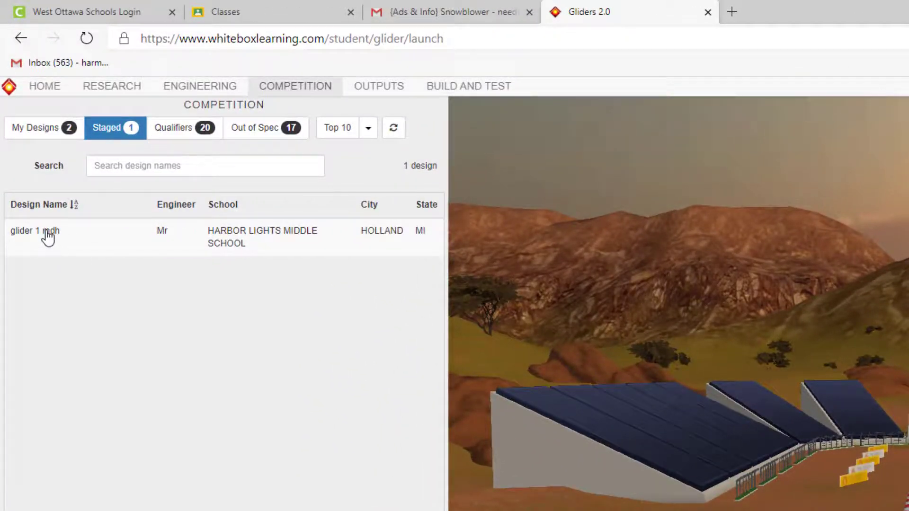
{"action": "left_click", "coordinate": [46, 232]}
{"action": "left_click", "coordinate": [196, 240]}
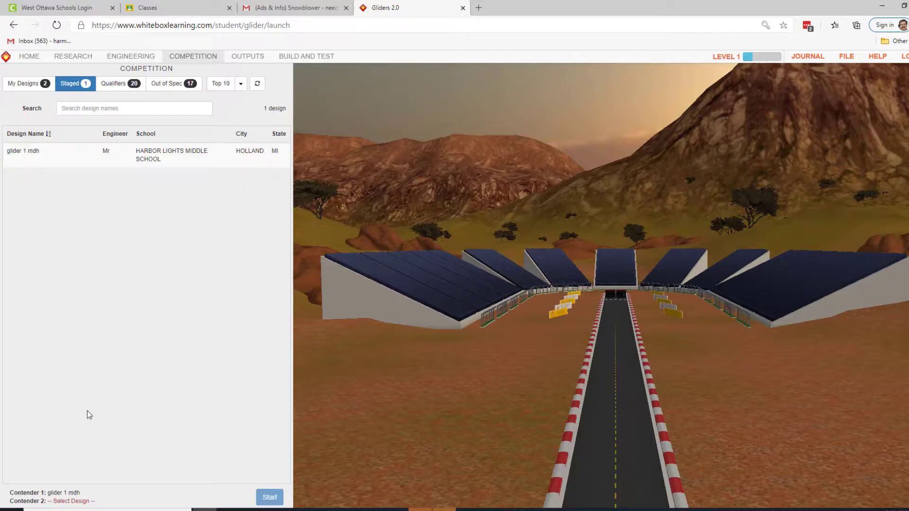
{"action": "left_click", "coordinate": [118, 83]}
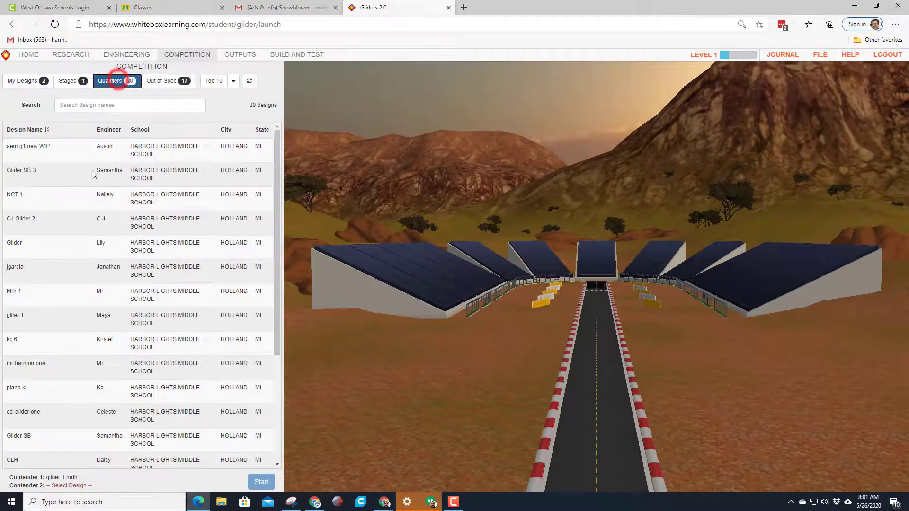
{"action": "left_click", "coordinate": [23, 151]}
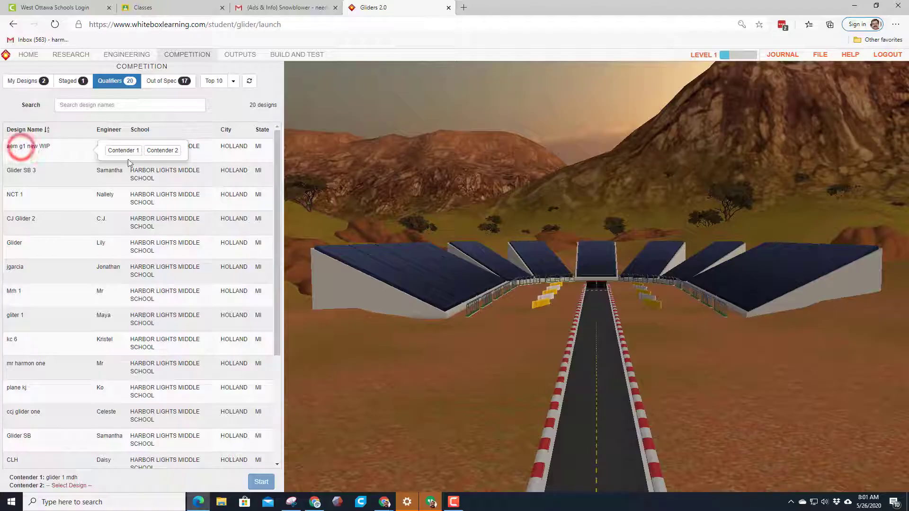
{"action": "left_click", "coordinate": [156, 152]}
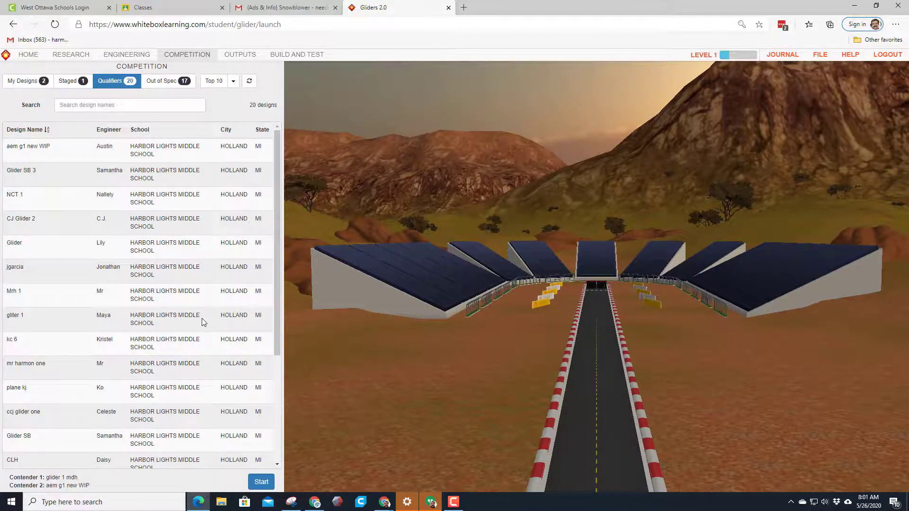
{"action": "left_click", "coordinate": [262, 483]}
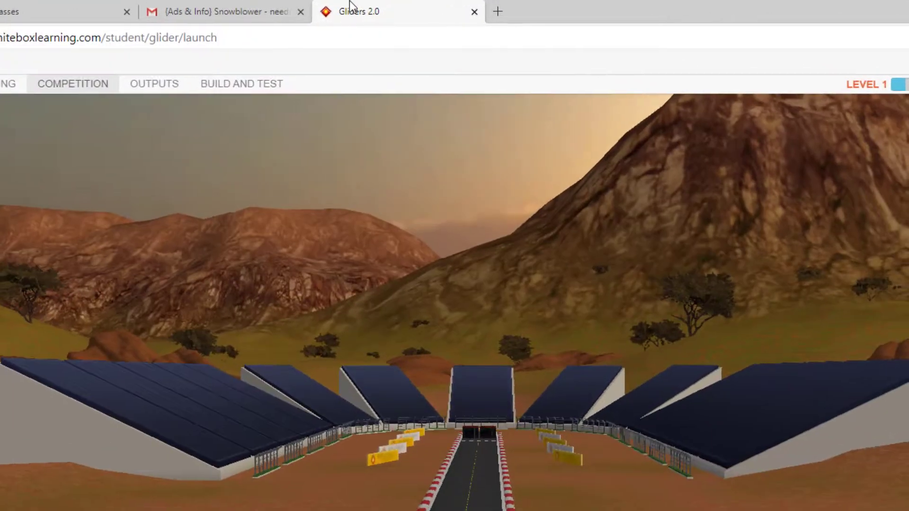
- Mute the Gliders 2.0 browser tab
{"action": "right_click", "coordinate": [358, 7]}
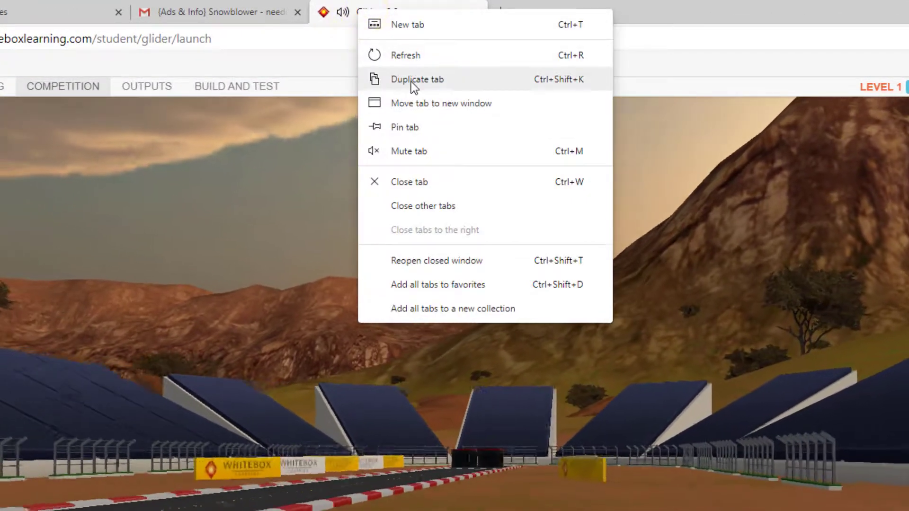
{"action": "left_click", "coordinate": [409, 151]}
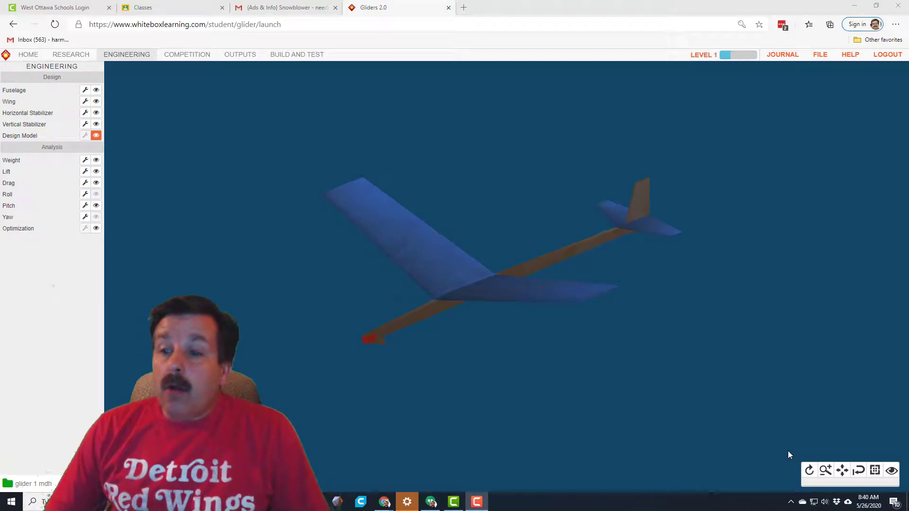
{"action": "left_click", "coordinate": [808, 470]}
{"action": "left_click_drag", "start_coordinate": [612, 399], "coordinate": [564, 412]}
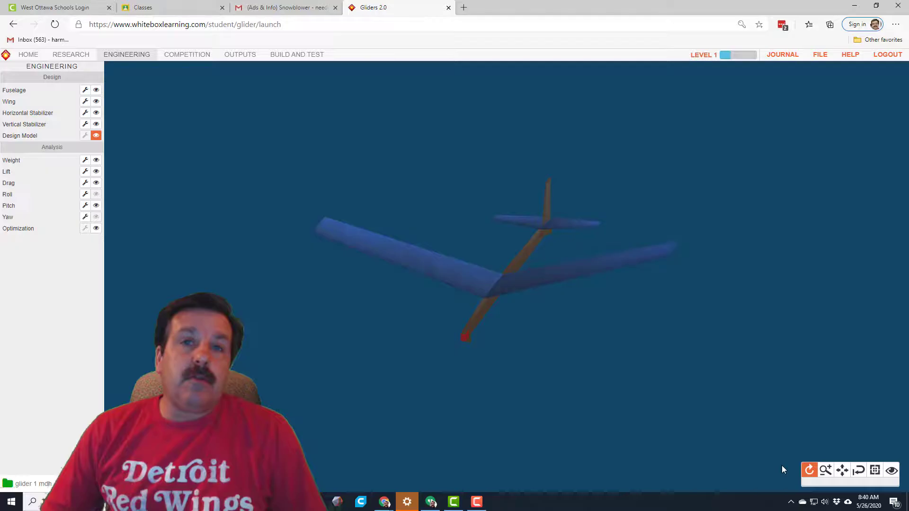
{"action": "mouse_move", "coordinate": [777, 396]}
{"action": "left_mouse_down"}
{"action": "mouse_move", "coordinate": [763, 390]}
{"action": "mouse_move", "coordinate": [778, 390]}
{"action": "left_mouse_up"}
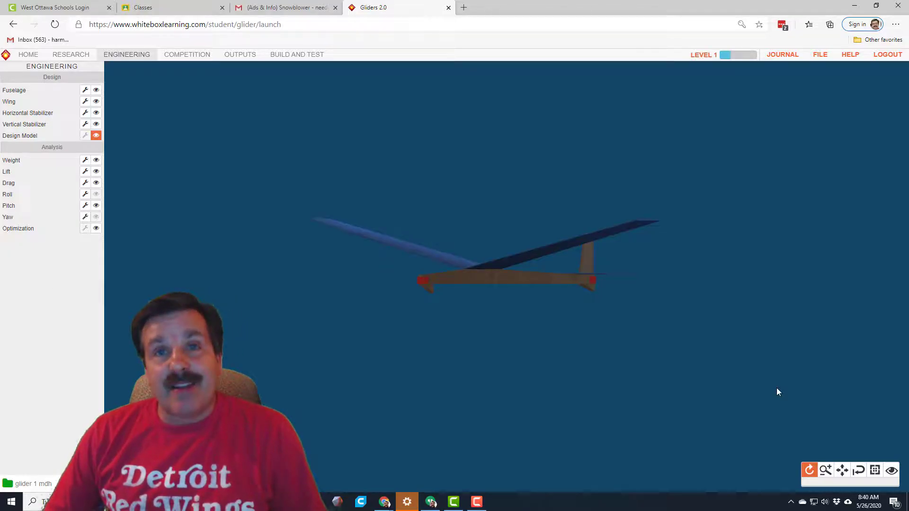
{"action": "left_click_drag", "start_coordinate": [633, 276], "coordinate": [663, 236]}
- Create a new concept named 'glider 3' from the existing GLIDER 1 MDH design
{"action": "left_click", "coordinate": [810, 55]}
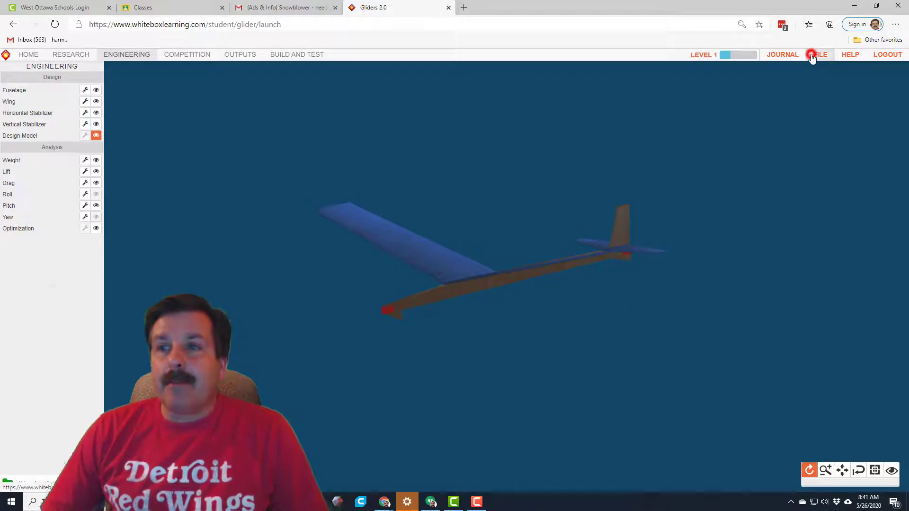
{"action": "left_click", "coordinate": [795, 131]}
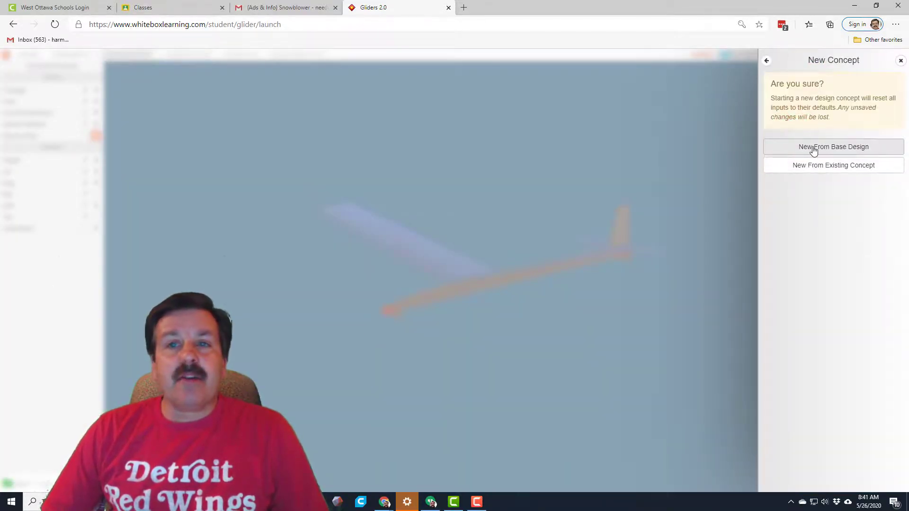
{"action": "left_click", "coordinate": [811, 167]}
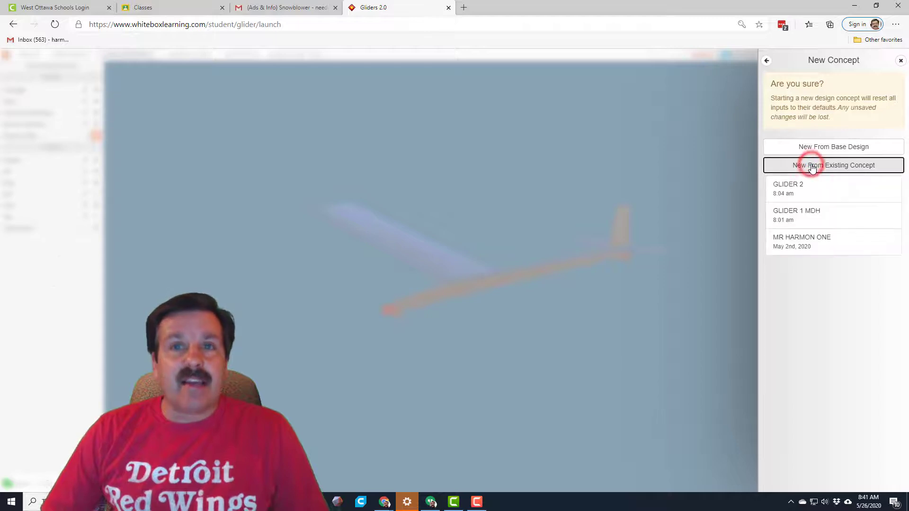
{"action": "left_click", "coordinate": [794, 214]}
{"action": "type", "text": "g"}
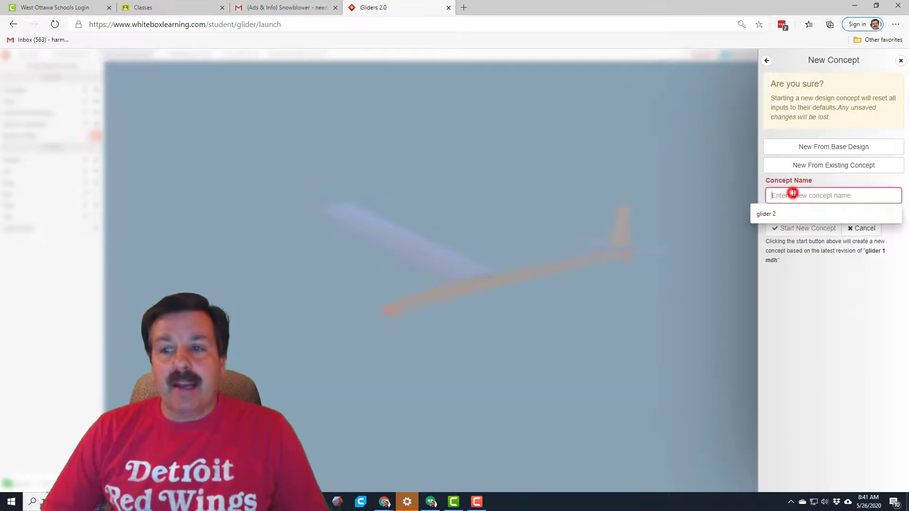
{"action": "type", "text": "lider 3"}
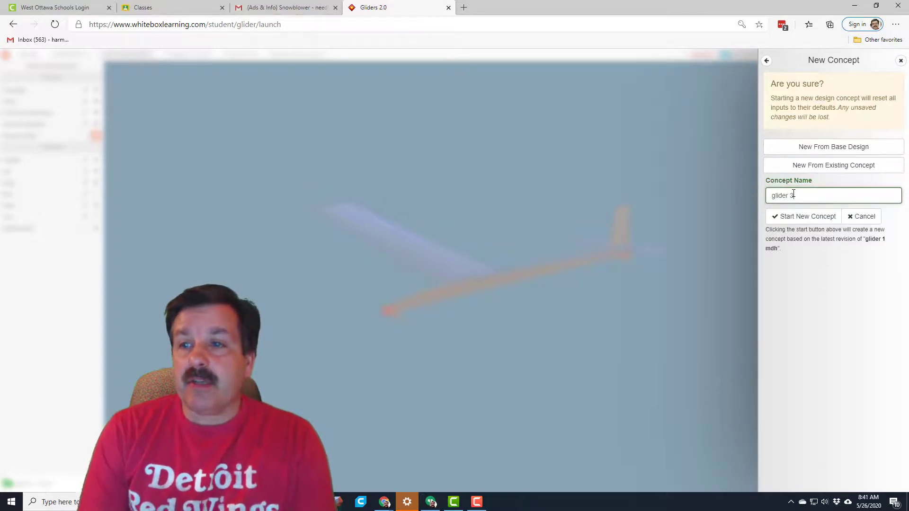
{"action": "left_click", "coordinate": [808, 218]}
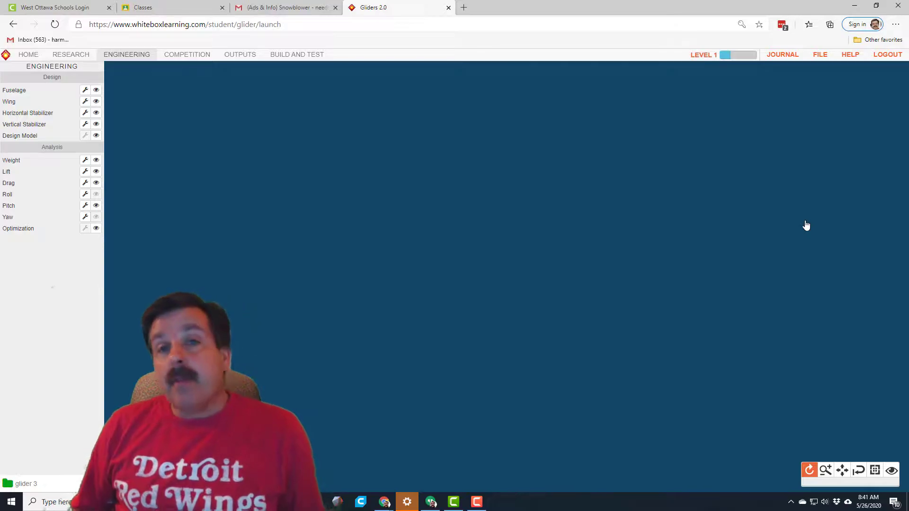
- Open revision 1 of the saved GLIDER 1 MDH concept
{"action": "left_click", "coordinate": [819, 55]}
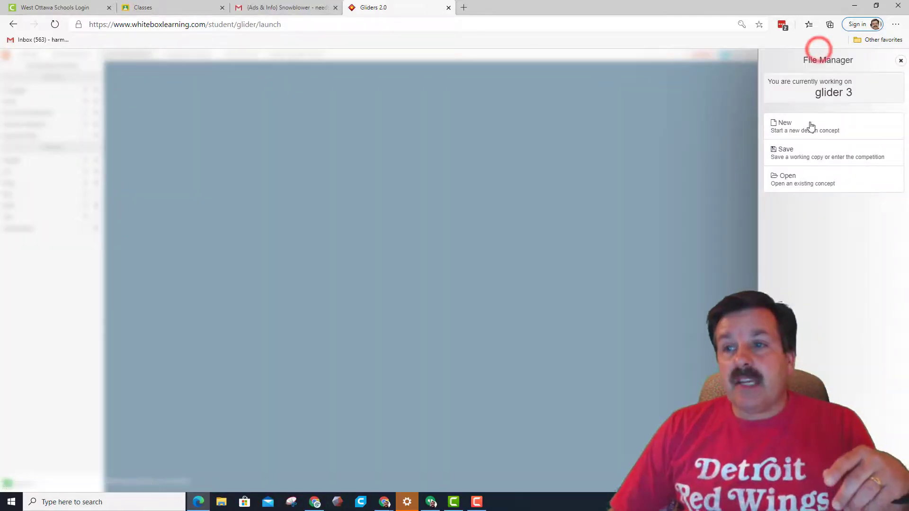
{"action": "left_click", "coordinate": [783, 178]}
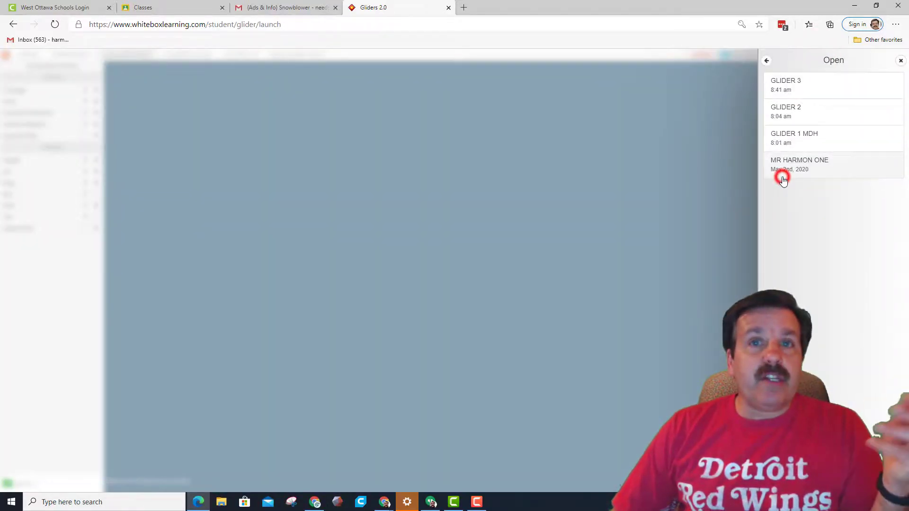
{"action": "left_click", "coordinate": [782, 140]}
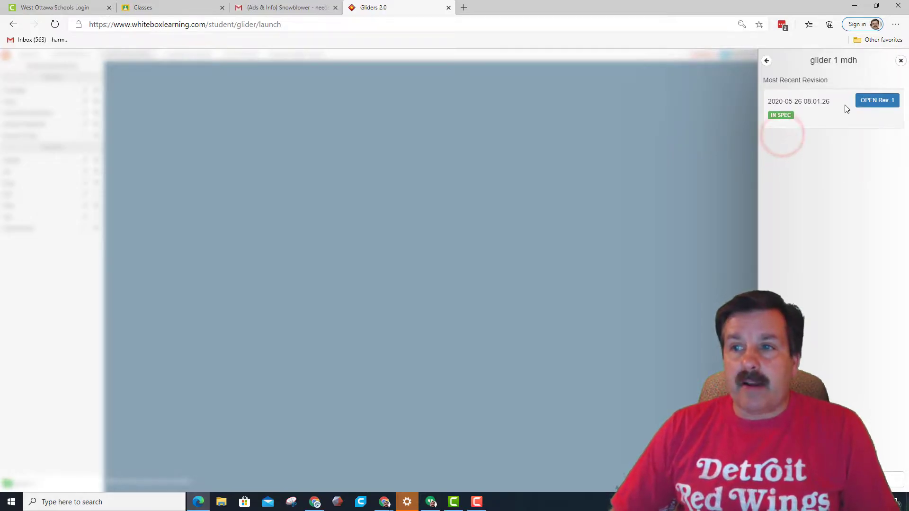
{"action": "left_click", "coordinate": [862, 101]}
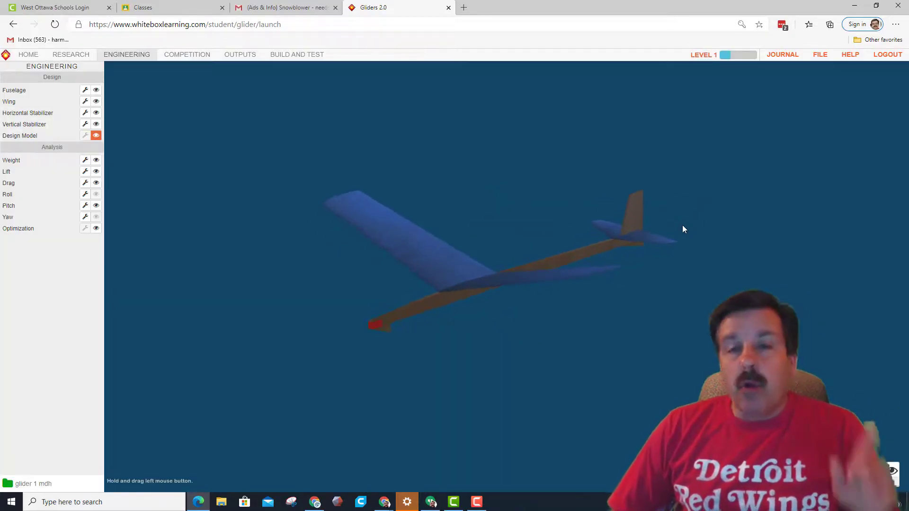